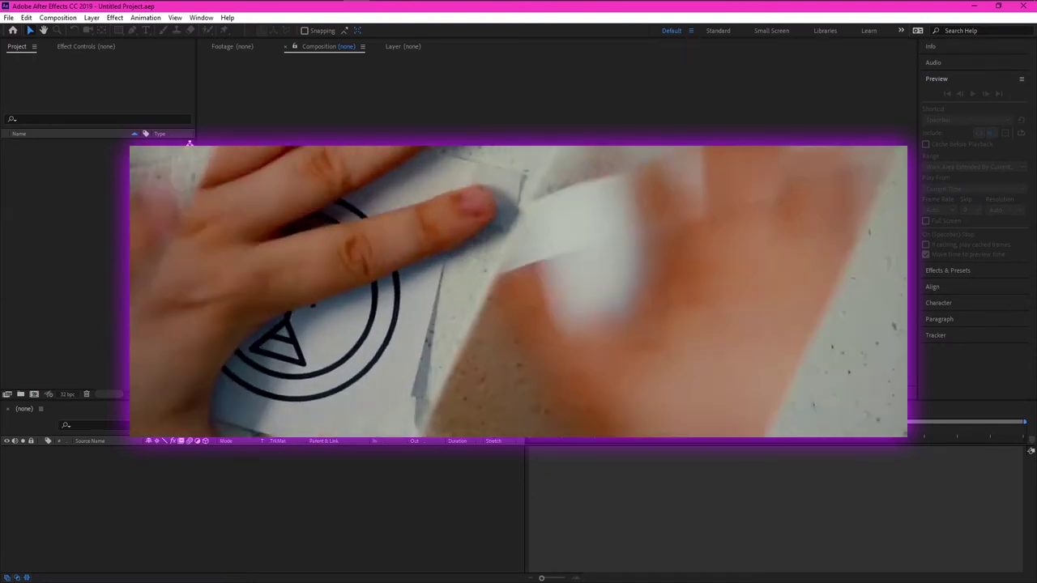
Import clips MVI_1424–MVI_1431 from File Explorer into the project and create the SlidingComp composition.
{"action": "key", "text": "alt+Tab"}
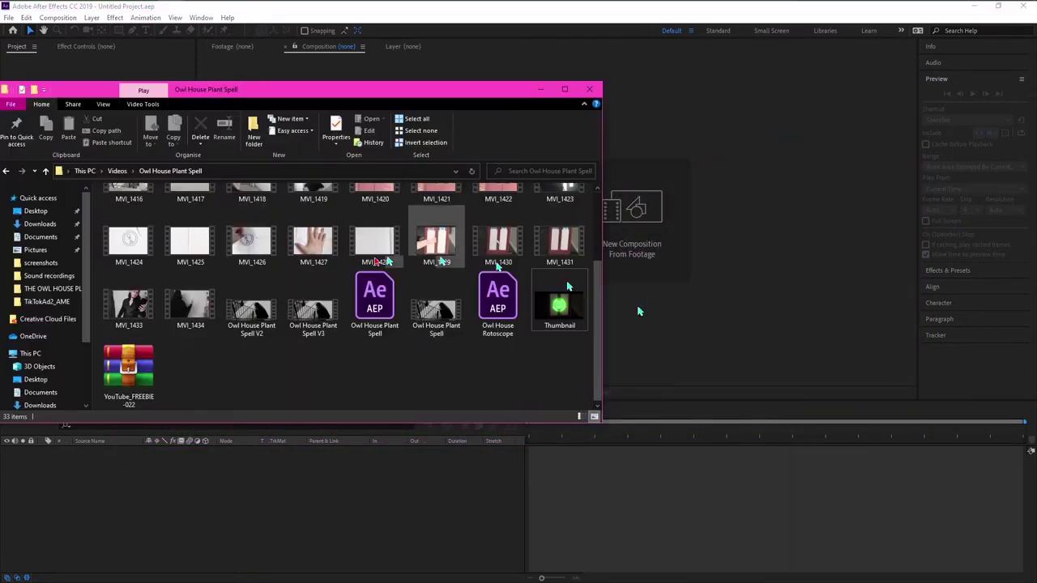
{"action": "left_click_drag", "start_coordinate": [130, 243], "coordinate": [267, 252]}
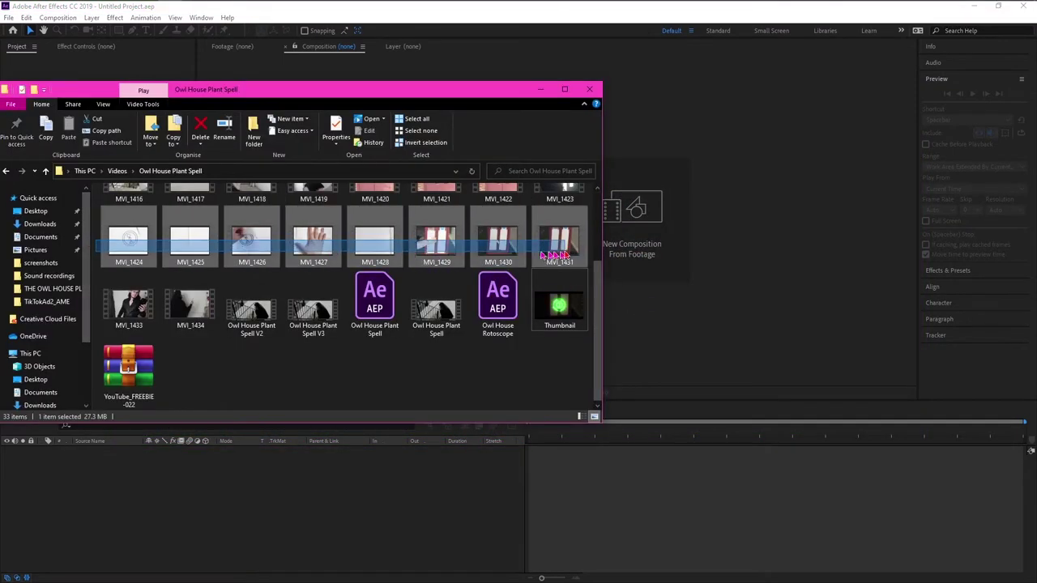
{"action": "left_click_drag", "start_coordinate": [466, 95], "coordinate": [810, 122]}
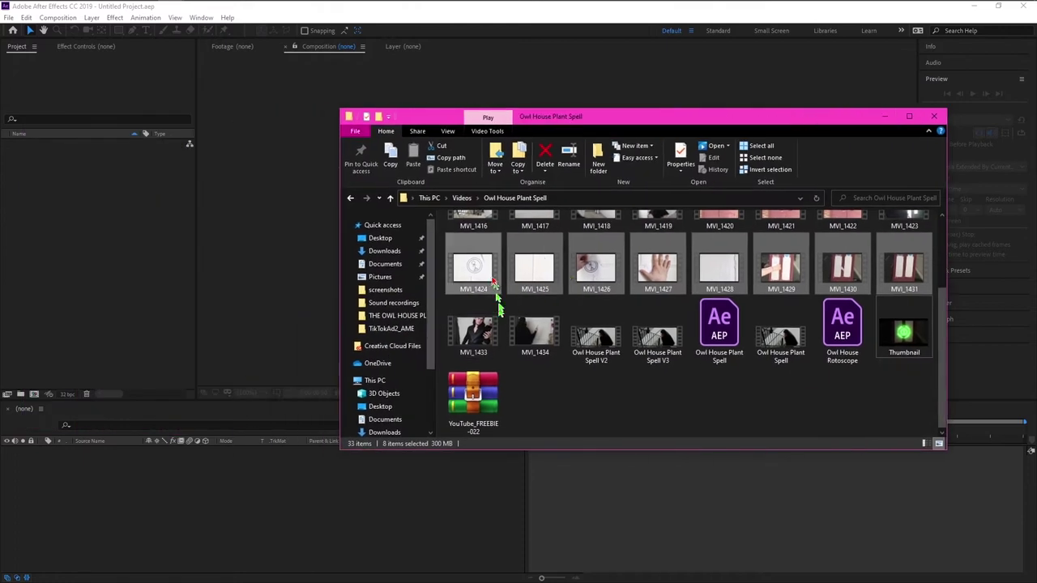
{"action": "left_click_drag", "start_coordinate": [496, 306], "coordinate": [134, 235]}
{"action": "key", "text": "ctrl+n"}
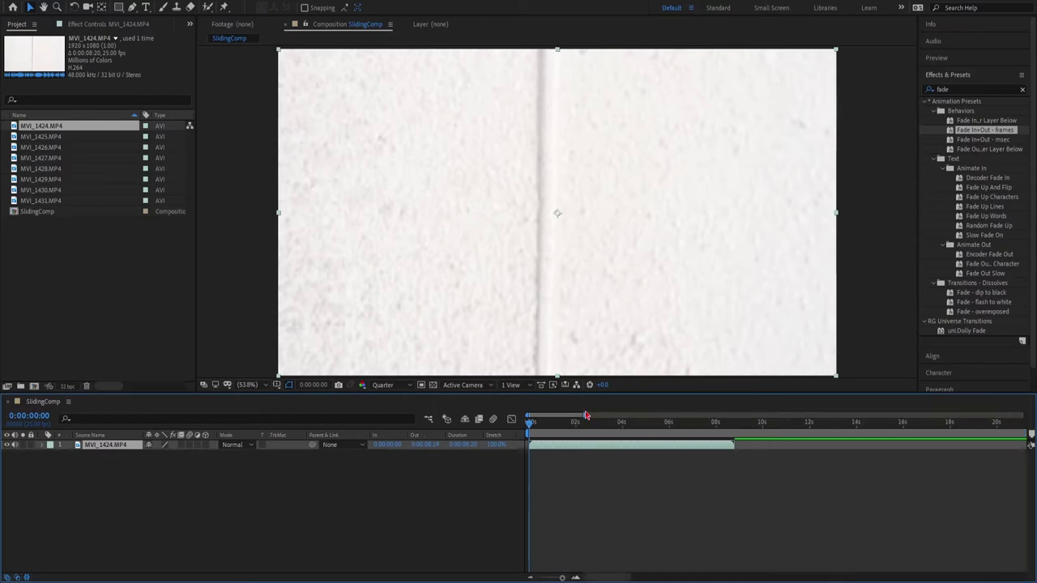
Add MVI_1424, MVI_1425 and MVI_1426 as layers, trimming MVI_1426 to a short stretch.
{"action": "left_click_drag", "start_coordinate": [583, 423], "coordinate": [562, 425]}
{"action": "key", "text": "space"}
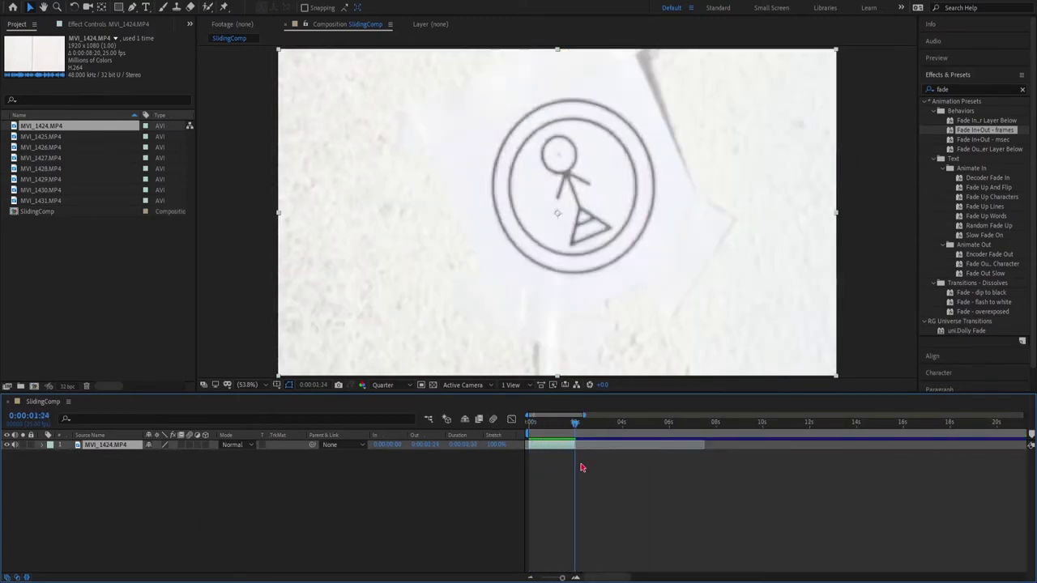
{"action": "left_click_drag", "start_coordinate": [40, 136], "coordinate": [426, 486]}
{"action": "left_click", "coordinate": [601, 423]}
{"action": "left_click_drag", "start_coordinate": [40, 147], "coordinate": [185, 565]}
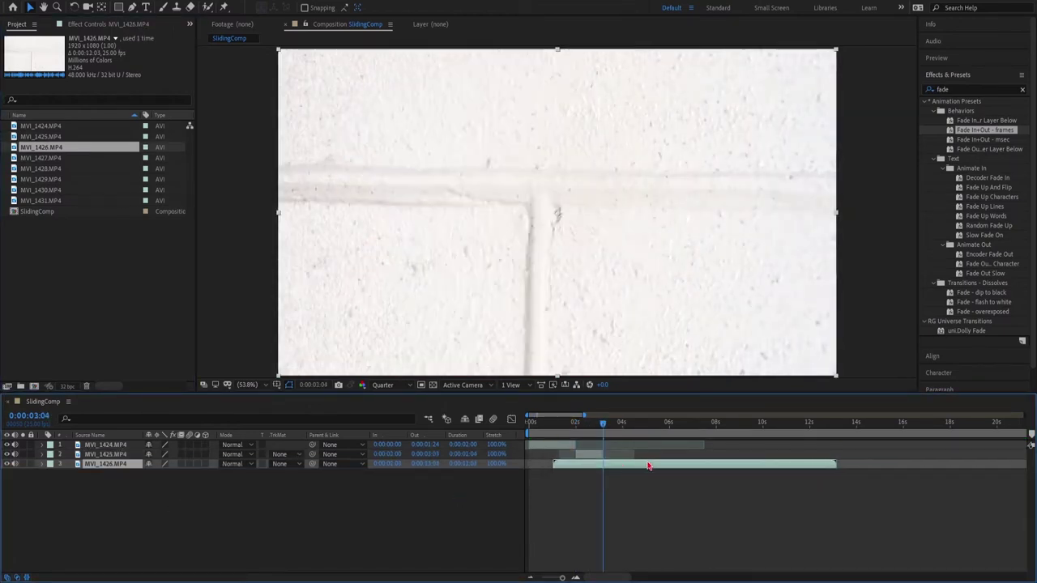
{"action": "left_click_drag", "start_coordinate": [646, 466], "coordinate": [690, 466]}
Add MVI_1427 as the fourth layer and trim its end at 6:21.
{"action": "mouse_move", "coordinate": [603, 423]}
{"action": "left_mouse_down"}
{"action": "mouse_move", "coordinate": [655, 427]}
{"action": "mouse_move", "coordinate": [665, 479]}
{"action": "left_mouse_up"}
{"action": "left_click_drag", "start_coordinate": [40, 157], "coordinate": [116, 514]}
{"action": "left_click_drag", "start_coordinate": [605, 479], "coordinate": [679, 479]}
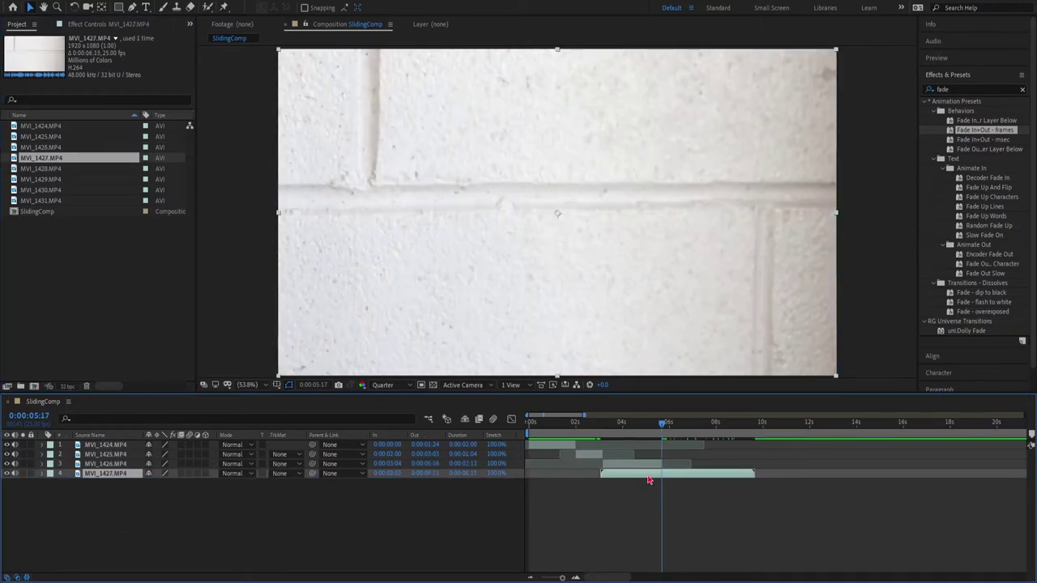
{"action": "left_click_drag", "start_coordinate": [605, 478], "coordinate": [664, 479]}
{"action": "left_click_drag", "start_coordinate": [663, 423], "coordinate": [689, 422]}
{"action": "key", "text": "alt+bracketright"}
Add and trim MVI_1428, preview the cuts, and add MVI_1431 as the sixth layer.
{"action": "left_click_drag", "start_coordinate": [40, 168], "coordinate": [641, 491]}
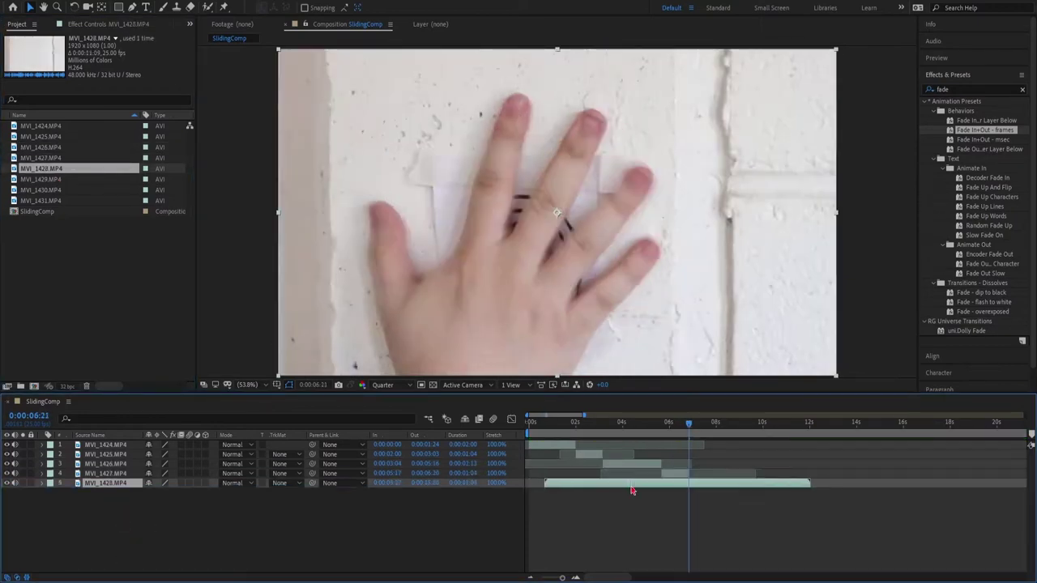
{"action": "key", "text": "alt+bracketleft"}
{"action": "key", "text": "space"}
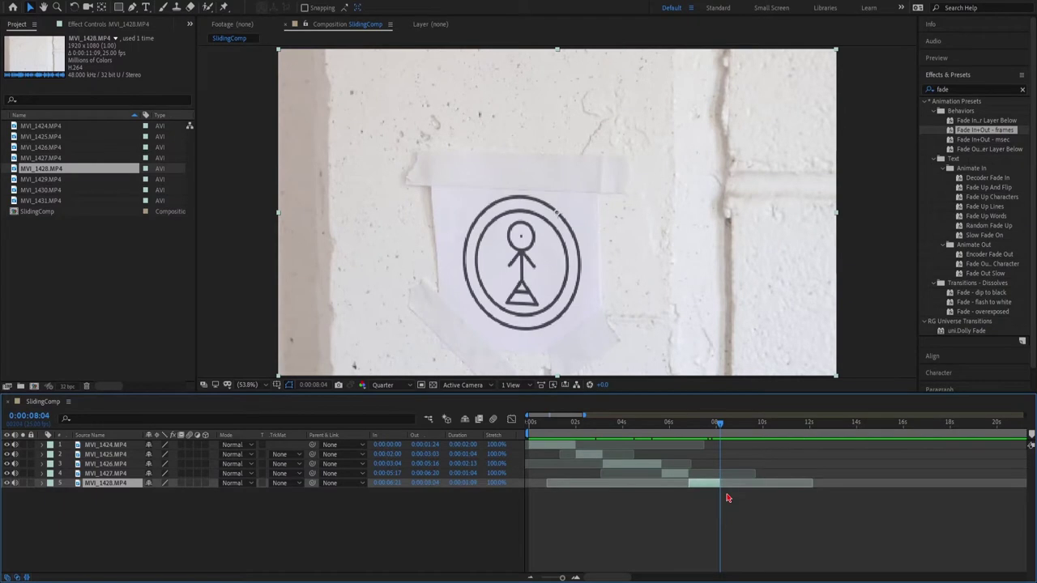
{"action": "key", "text": "space"}
{"action": "key", "text": "alt+bracketright"}
{"action": "left_click_drag", "start_coordinate": [40, 189], "coordinate": [717, 504]}
{"action": "left_click_drag", "start_coordinate": [719, 423], "coordinate": [753, 424]}
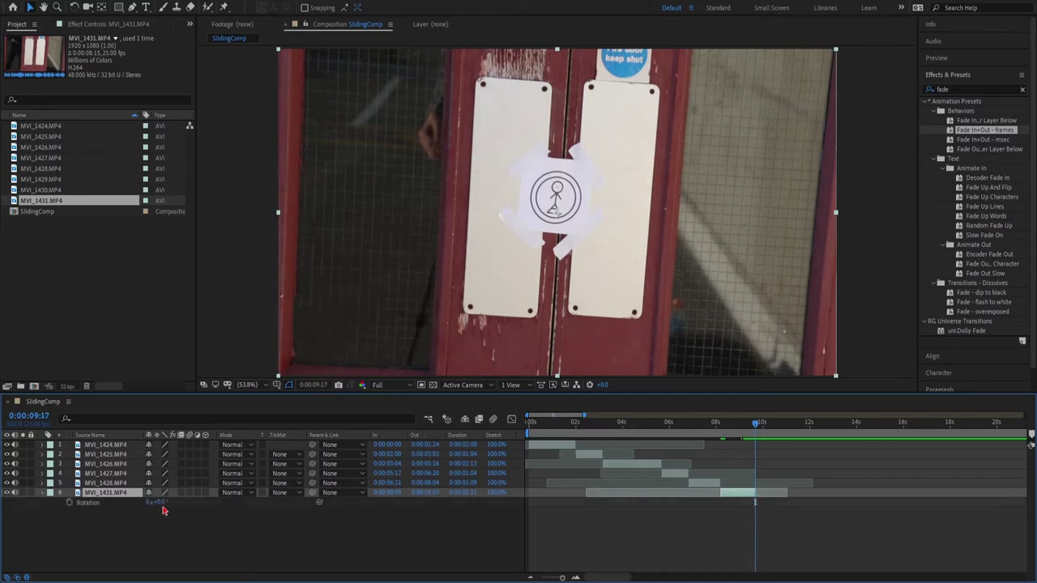
Scale the door clip MVI_1431 (layer 6) to 140%.
{"action": "left_click_drag", "start_coordinate": [161, 504], "coordinate": [364, 546]}
{"action": "key", "text": "s"}
{"action": "left_click", "coordinate": [488, 313]}
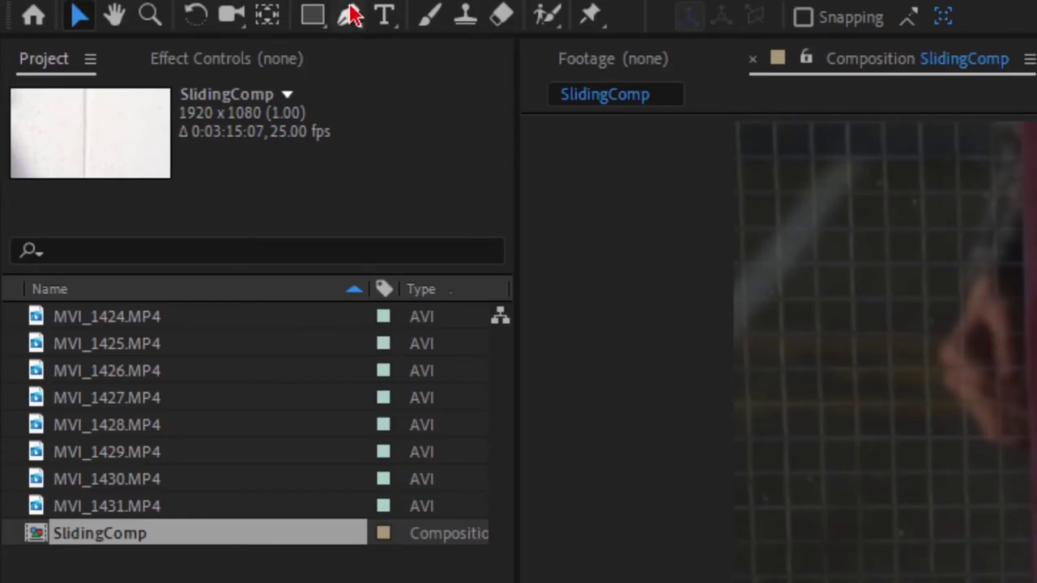
Draw tall rectangular masks on MVI_1424, MVI_1425 and MVI_1426.
{"action": "left_click", "coordinate": [310, 18]}
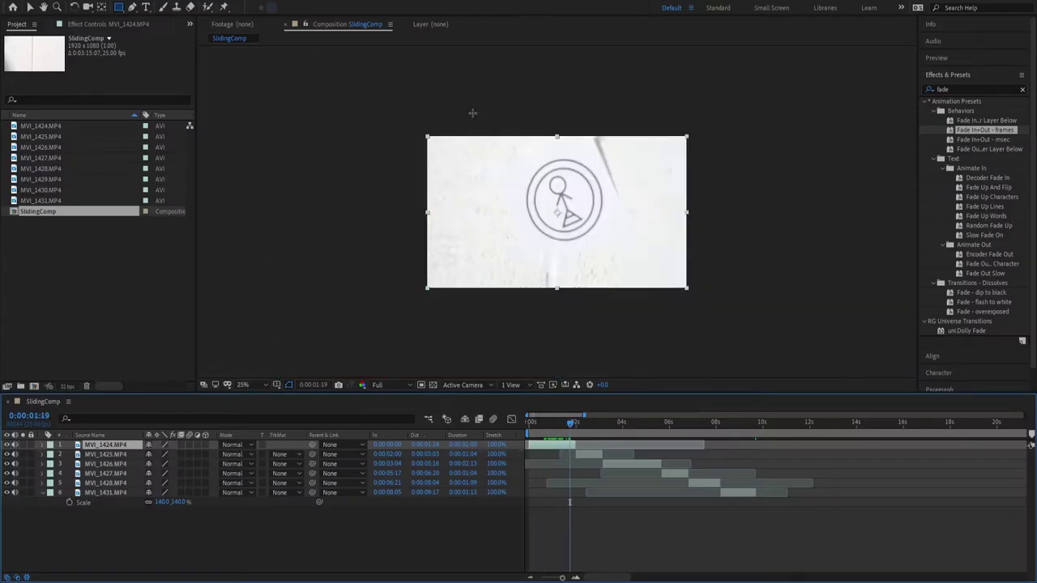
{"action": "left_click_drag", "start_coordinate": [476, 106], "coordinate": [625, 303]}
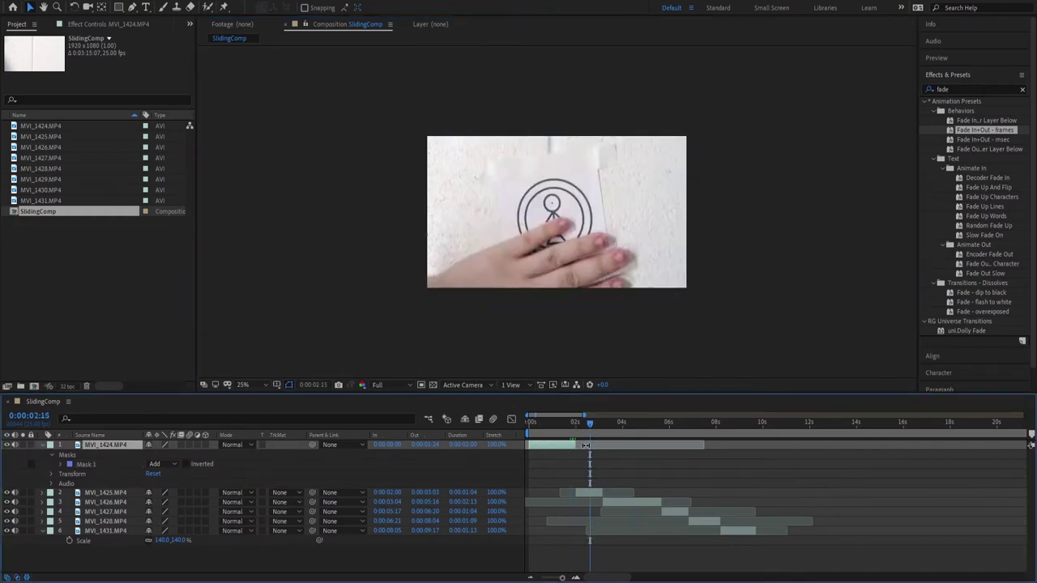
{"action": "left_click", "coordinate": [523, 154]}
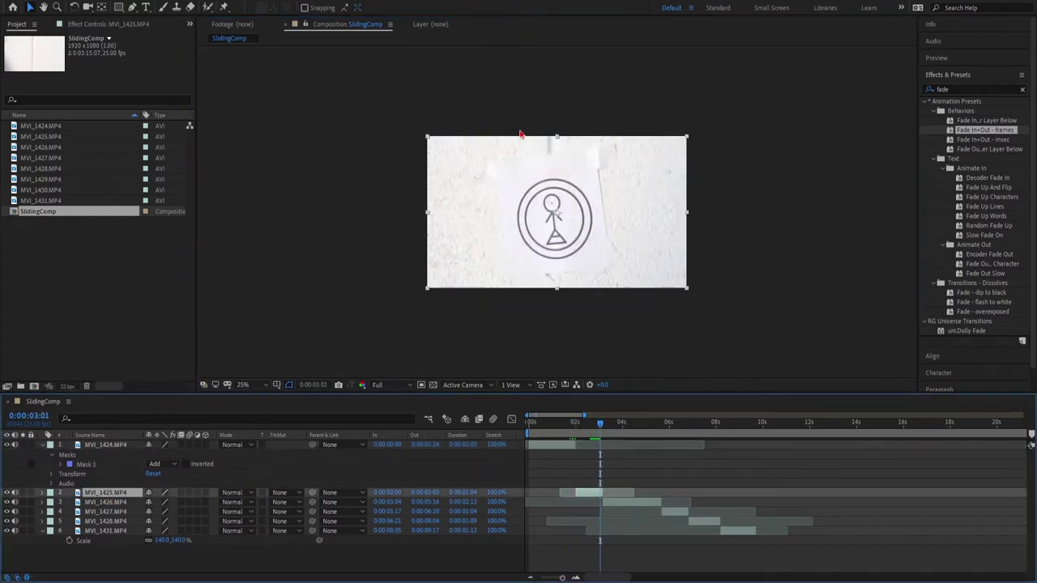
{"action": "key", "text": "q"}
{"action": "left_click_drag", "start_coordinate": [486, 116], "coordinate": [613, 329]}
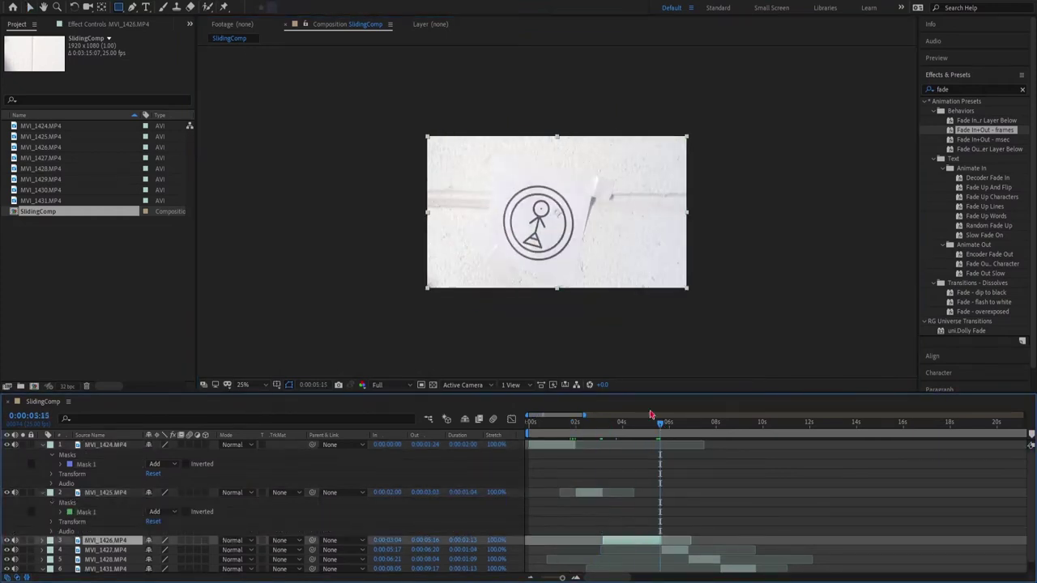
{"action": "left_click_drag", "start_coordinate": [475, 125], "coordinate": [593, 326]}
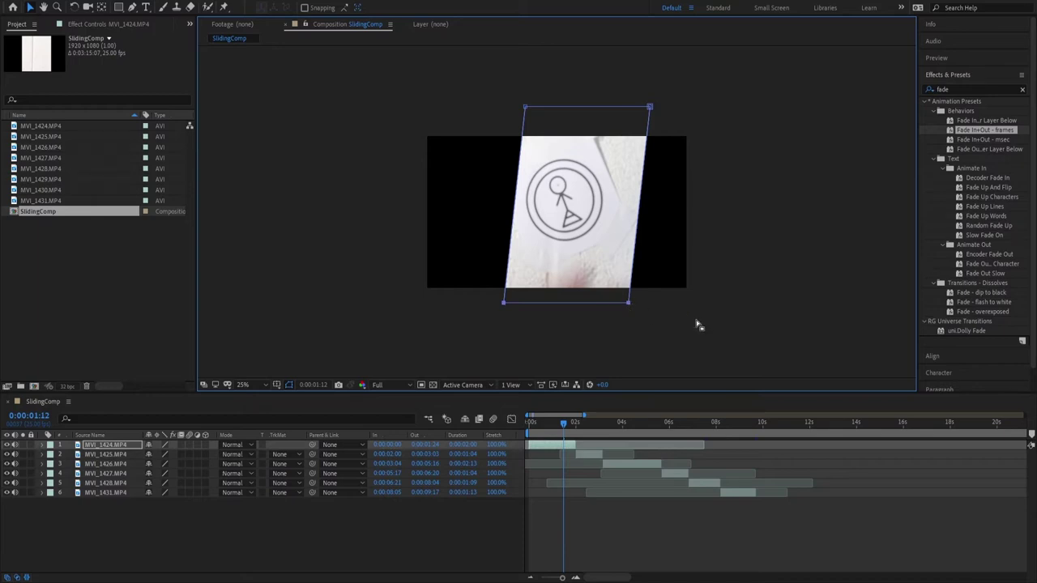
Skew MVI_1425 and MVI_1426 into the tilted parallelogram of the first clip.
{"action": "left_click", "coordinate": [591, 461]}
{"action": "left_click", "coordinate": [599, 425]}
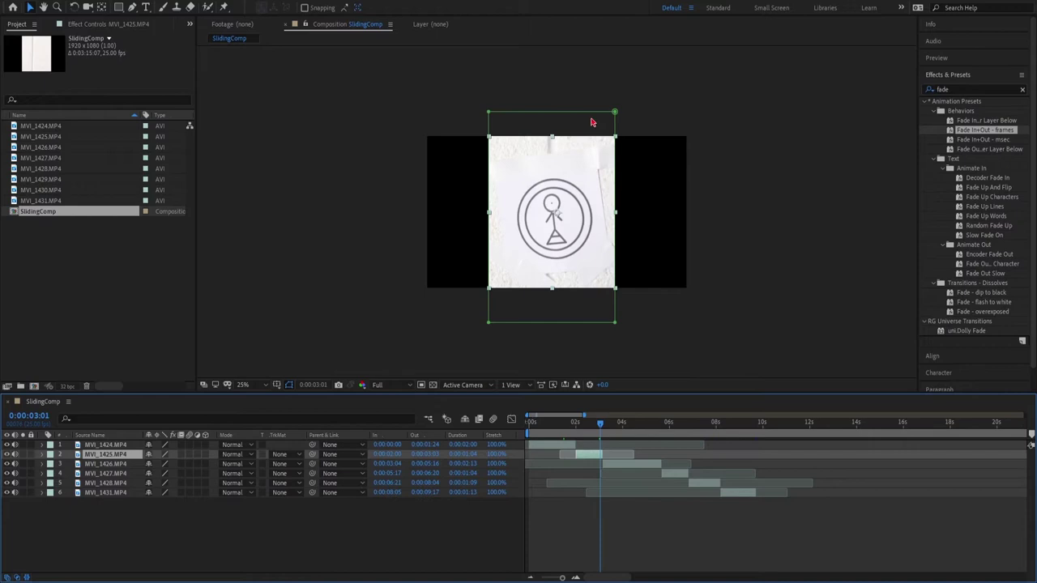
{"action": "left_click", "coordinate": [615, 113]}
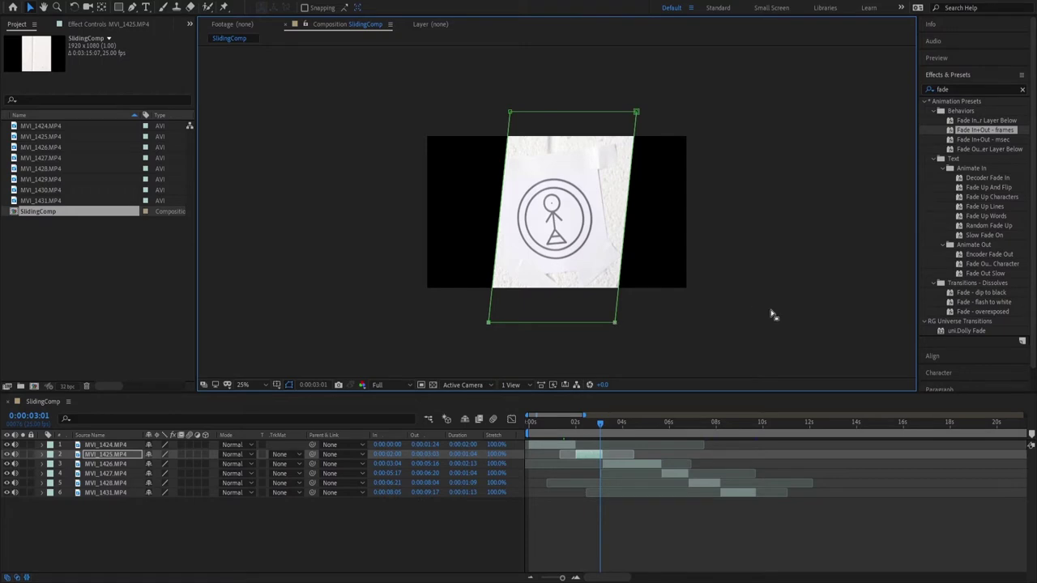
{"action": "left_click_drag", "start_coordinate": [632, 429], "coordinate": [653, 430]}
{"action": "left_click", "coordinate": [655, 466]}
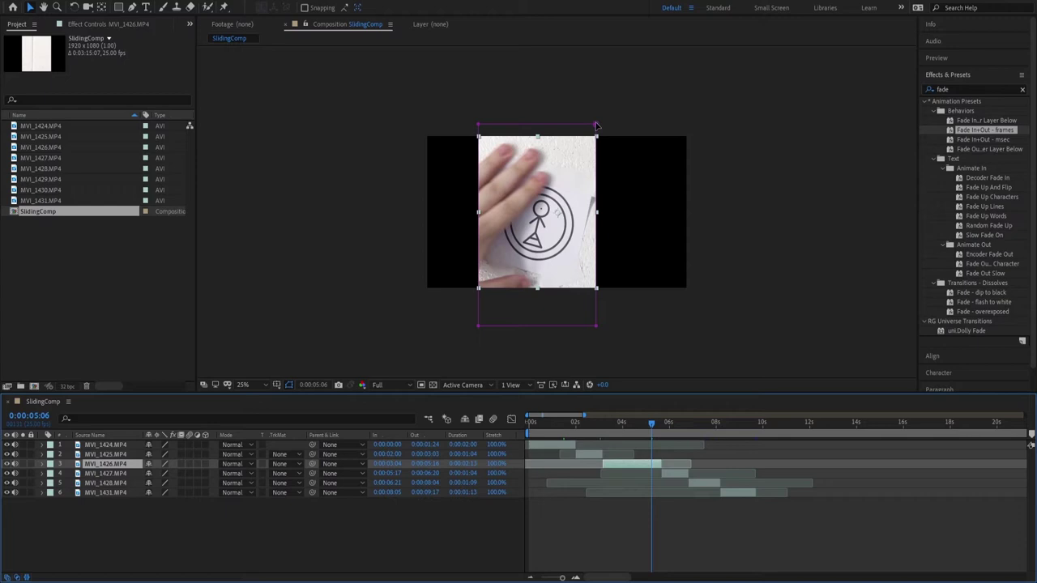
{"action": "left_click", "coordinate": [596, 126]}
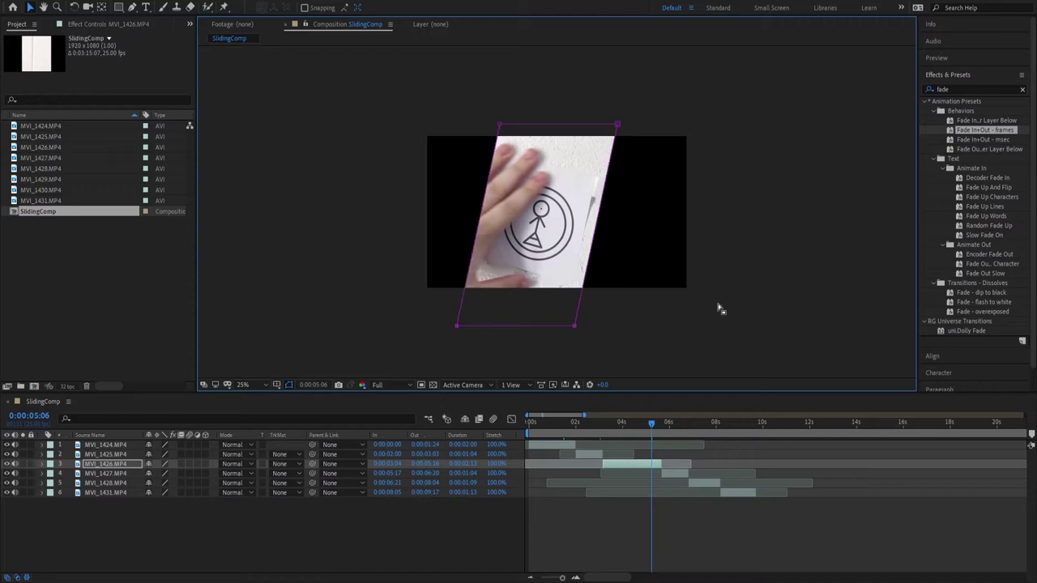
Skew MVI_1427 and MVI_1428 into the same tilted parallelogram.
{"action": "left_click", "coordinate": [686, 425]}
{"action": "left_click", "coordinate": [683, 476]}
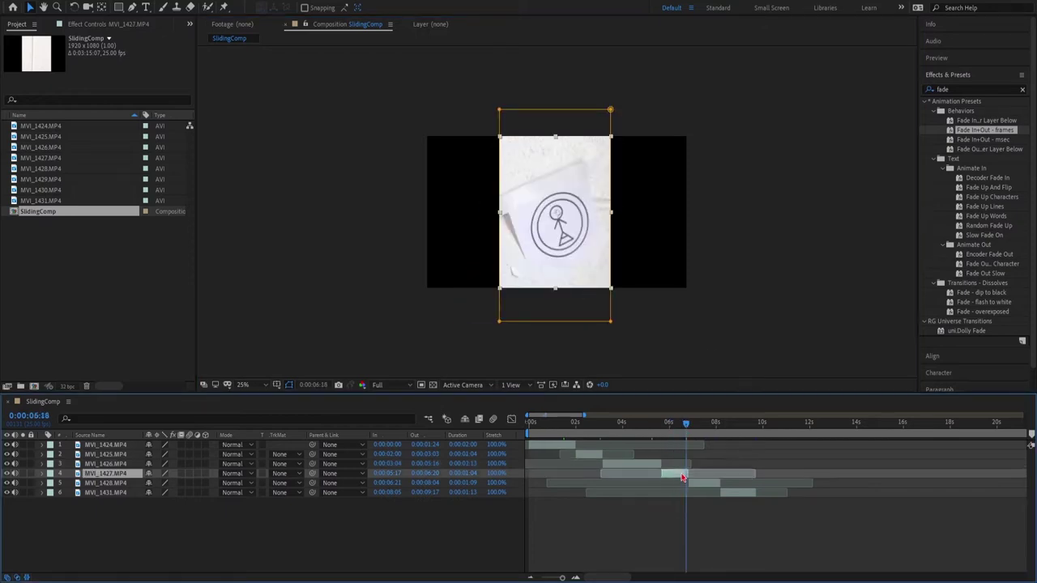
{"action": "left_click", "coordinate": [553, 118]}
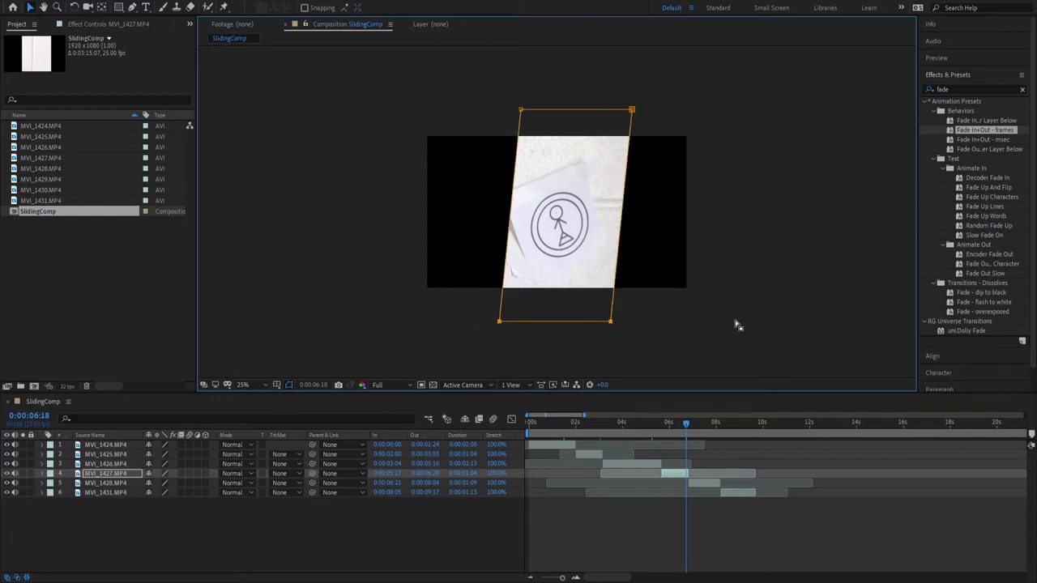
{"action": "left_click", "coordinate": [717, 425]}
{"action": "left_click", "coordinate": [713, 486]}
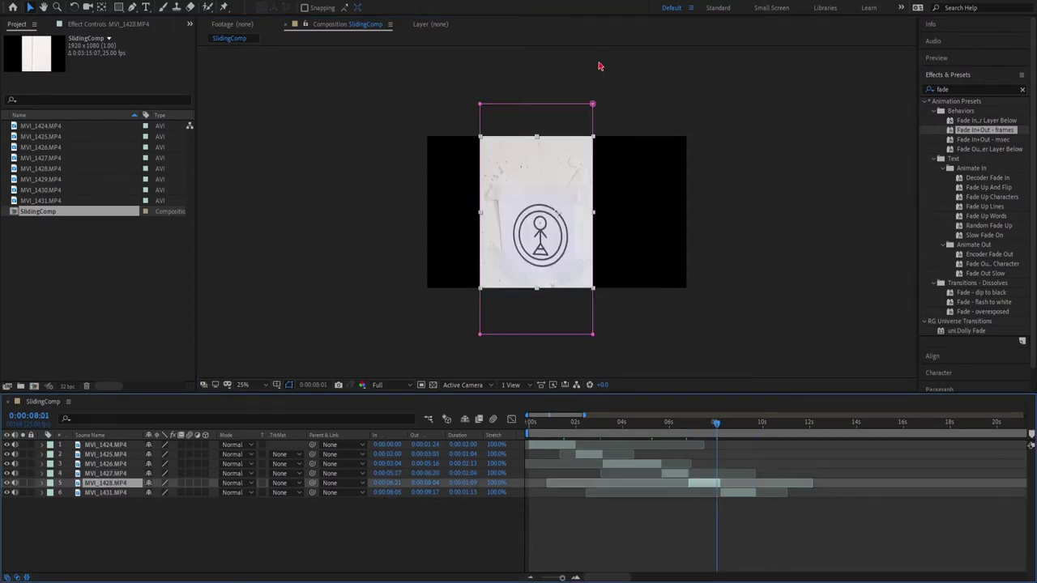
{"action": "left_click", "coordinate": [594, 105]}
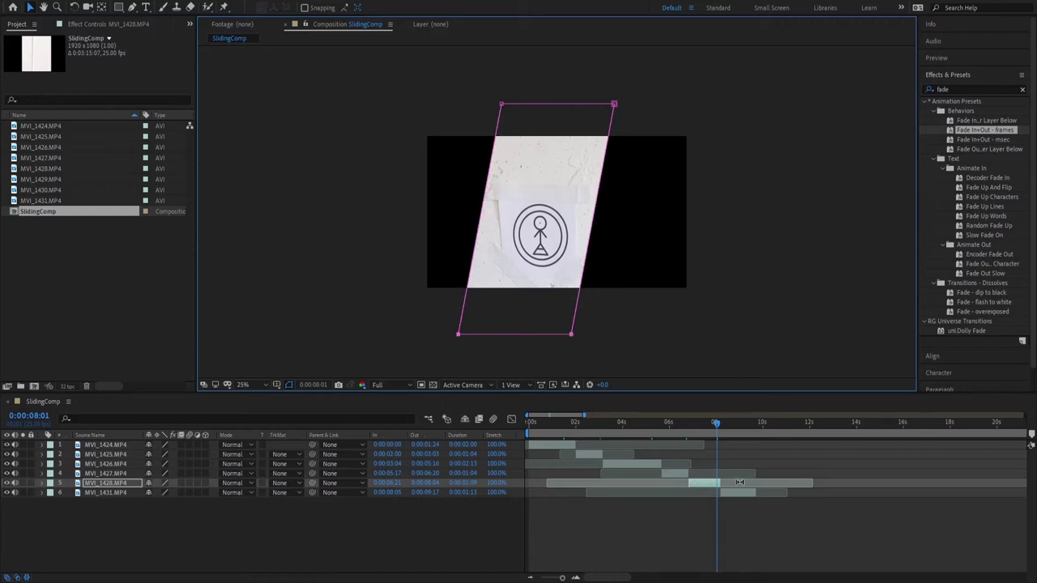
{"action": "mouse_move", "coordinate": [739, 425]}
{"action": "left_mouse_down"}
{"action": "mouse_move", "coordinate": [752, 428]}
{"action": "mouse_move", "coordinate": [563, 419]}
{"action": "mouse_move", "coordinate": [574, 420]}
{"action": "left_mouse_up"}
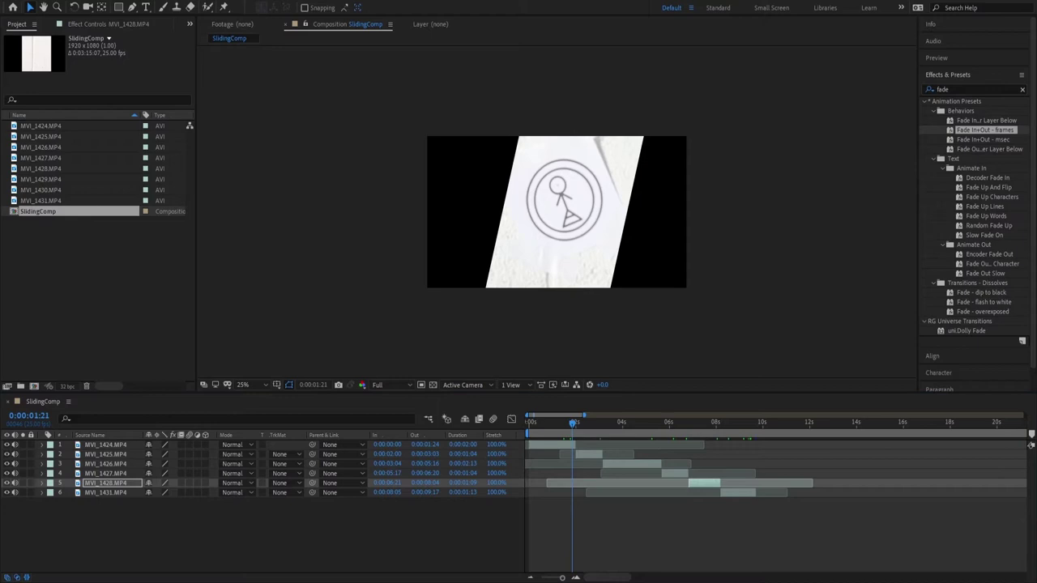
Nudge MVI_1424 left and MVI_1425 right in the frame.
{"action": "mouse_move", "coordinate": [573, 422]}
{"action": "left_mouse_down"}
{"action": "mouse_move", "coordinate": [528, 422]}
{"action": "mouse_move", "coordinate": [565, 425]}
{"action": "left_mouse_up"}
{"action": "left_click", "coordinate": [559, 445]}
{"action": "key", "text": "shift+Left"}
{"action": "key", "text": "shift+Left"}
{"action": "key", "text": "shift+Left"}
{"action": "key", "text": "shift+Left"}
{"action": "key", "text": "shift+Left"}
{"action": "key", "text": "shift+Left"}
{"action": "key", "text": "shift+Left"}
{"action": "key", "text": "shift+Left"}
{"action": "key", "text": "shift+Left"}
{"action": "key", "text": "shift+Left"}
{"action": "key", "text": "shift+Left"}
{"action": "key", "text": "shift+Left"}
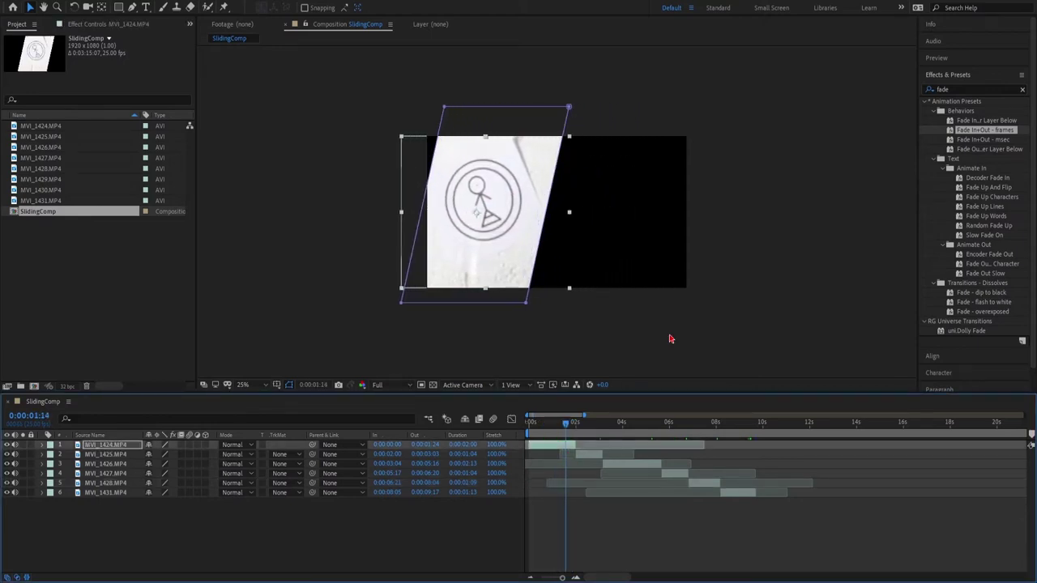
{"action": "key", "text": "shift+Left"}
{"action": "key", "text": "shift+Left"}
{"action": "key", "text": "shift+Left"}
{"action": "key", "text": "shift+Left"}
{"action": "key", "text": "shift+Left"}
{"action": "left_click", "coordinate": [587, 455]}
{"action": "key", "text": "shift+Right"}
{"action": "key", "text": "shift+Right"}
{"action": "key", "text": "shift+Right"}
{"action": "key", "text": "shift+Right"}
{"action": "key", "text": "shift+Right"}
{"action": "key", "text": "shift+Right"}
{"action": "key", "text": "shift+Right"}
{"action": "key", "text": "shift+Right"}
{"action": "key", "text": "shift+Right"}
{"action": "key", "text": "shift+Right"}
{"action": "key", "text": "shift+Right"}
{"action": "key", "text": "shift+Right"}
{"action": "key", "text": "shift+Right"}
{"action": "key", "text": "shift+Right"}
{"action": "key", "text": "shift+Right"}
{"action": "key", "text": "shift+Right"}
{"action": "key", "text": "shift+Right"}
{"action": "key", "text": "shift+Right"}
{"action": "key", "text": "shift+Right"}
{"action": "key", "text": "shift+Right"}
{"action": "key", "text": "shift+Right"}
{"action": "key", "text": "shift+Right"}
{"action": "key", "text": "shift+Right"}
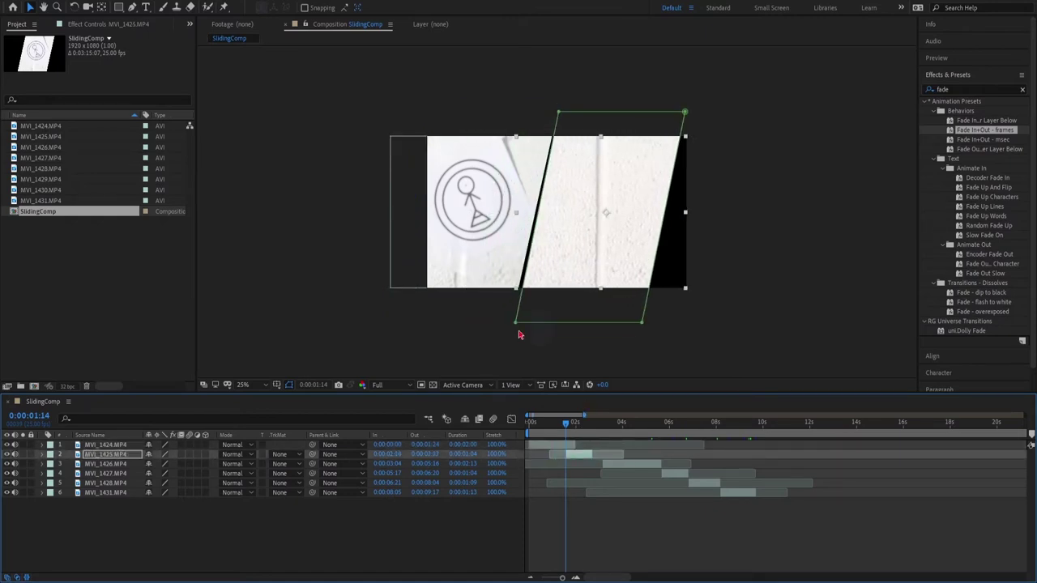
{"action": "left_click", "coordinate": [519, 334]}
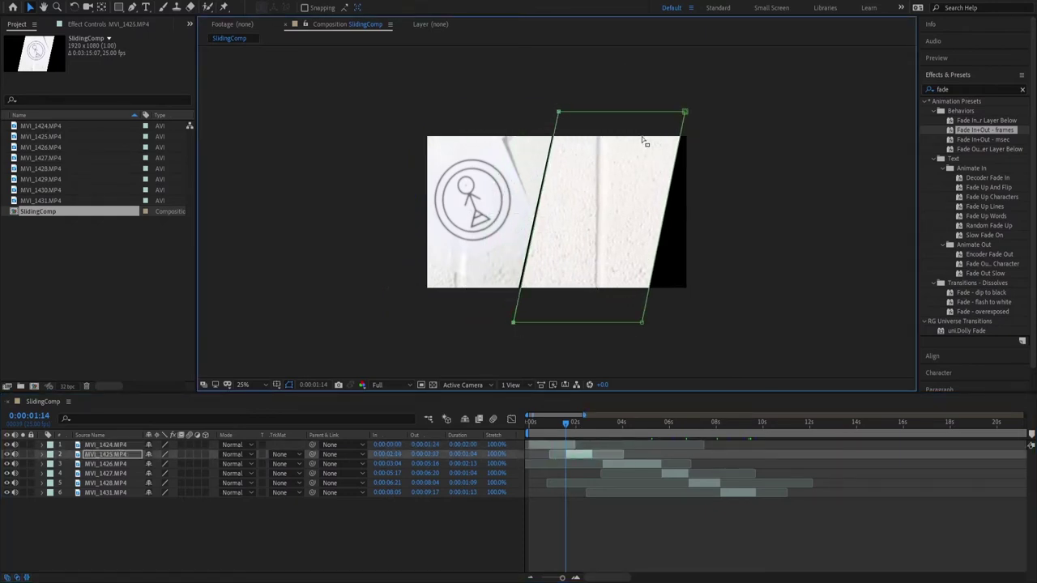
Start MVI_1426 at 0:00:02:13, shift it right, and widen SlidingComp to 3840×1080.
{"action": "left_click", "coordinate": [584, 435]}
{"action": "left_click", "coordinate": [576, 424]}
{"action": "left_click_drag", "start_coordinate": [576, 428], "coordinate": [590, 429]}
{"action": "left_click", "coordinate": [622, 468]}
{"action": "key", "text": "bracketleft"}
{"action": "key", "text": "shift+Right"}
{"action": "key", "text": "shift+Right"}
{"action": "key", "text": "shift+Right"}
{"action": "key", "text": "shift+Right"}
{"action": "key", "text": "shift+Right"}
{"action": "key", "text": "shift+Right"}
{"action": "key", "text": "shift+Right"}
{"action": "key", "text": "shift+Right"}
{"action": "key", "text": "shift+Right"}
{"action": "key", "text": "shift+Right"}
{"action": "key", "text": "shift+Right"}
{"action": "key", "text": "shift+Right"}
{"action": "key", "text": "shift+Right"}
{"action": "key", "text": "shift+Right"}
{"action": "key", "text": "shift+Right"}
{"action": "key", "text": "shift+Right"}
{"action": "key", "text": "shift+Right"}
{"action": "key", "text": "shift+Right"}
{"action": "key", "text": "shift+Right"}
{"action": "key", "text": "shift+Right"}
{"action": "key", "text": "shift+Right"}
{"action": "key", "text": "shift+Right"}
{"action": "key", "text": "shift+Right"}
{"action": "key", "text": "shift+Right"}
{"action": "key", "text": "shift+Right"}
{"action": "key", "text": "shift+Right"}
{"action": "key", "text": "shift+Right"}
{"action": "key", "text": "shift+Right"}
{"action": "key", "text": "shift+Right"}
{"action": "key", "text": "shift+Right"}
{"action": "key", "text": "shift+Right"}
{"action": "key", "text": "shift+Right"}
{"action": "key", "text": "shift+Right"}
{"action": "key", "text": "shift+Right"}
{"action": "key", "text": "shift+Right"}
{"action": "key", "text": "shift+Right"}
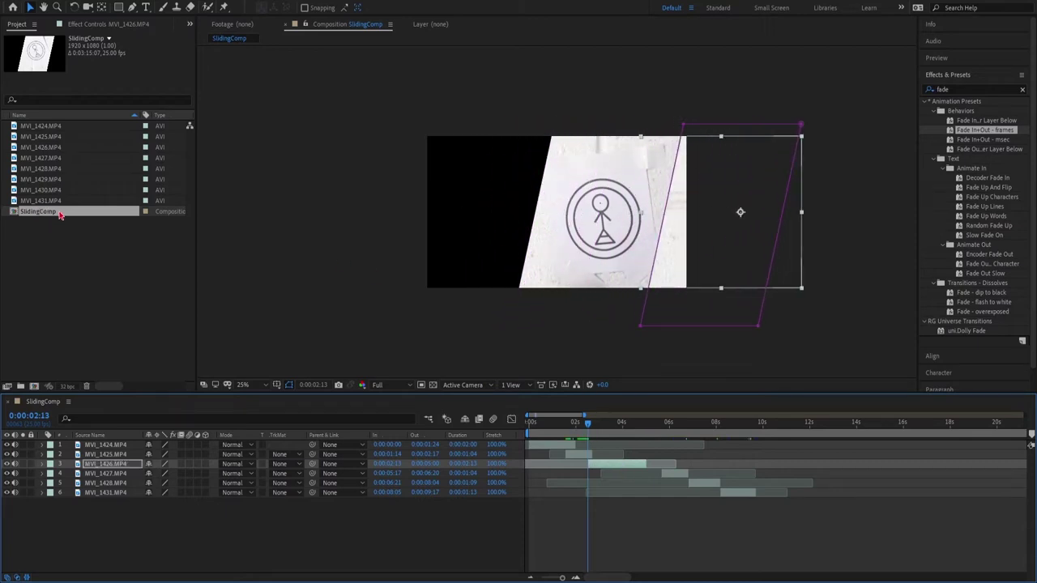
{"action": "left_click", "coordinate": [58, 213]}
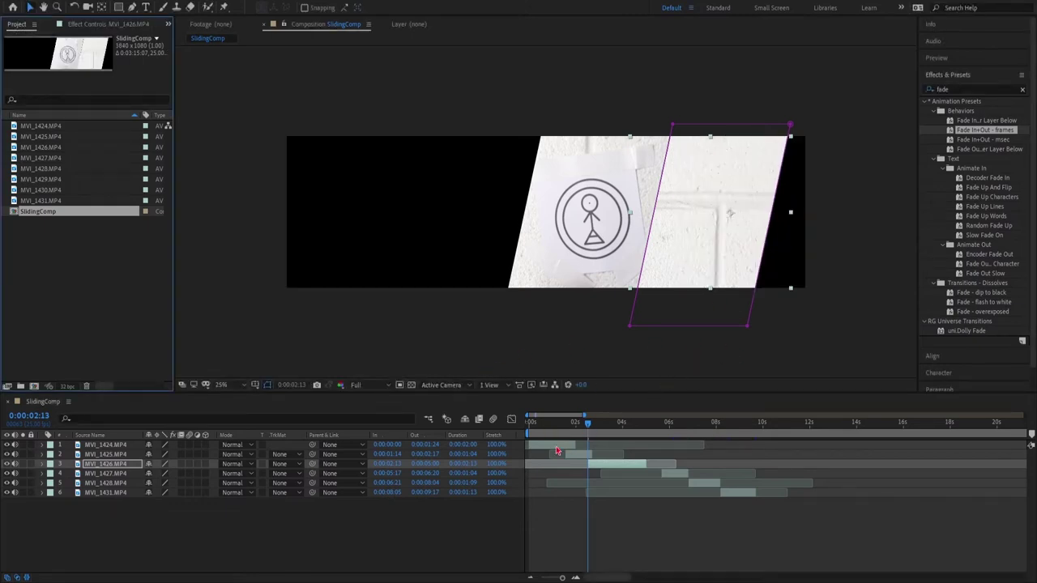
Line up MVI_1427 to start at 0:00:04:20, nudge it right, and make the background red.
{"action": "left_click", "coordinate": [561, 448], "text": "shift"}
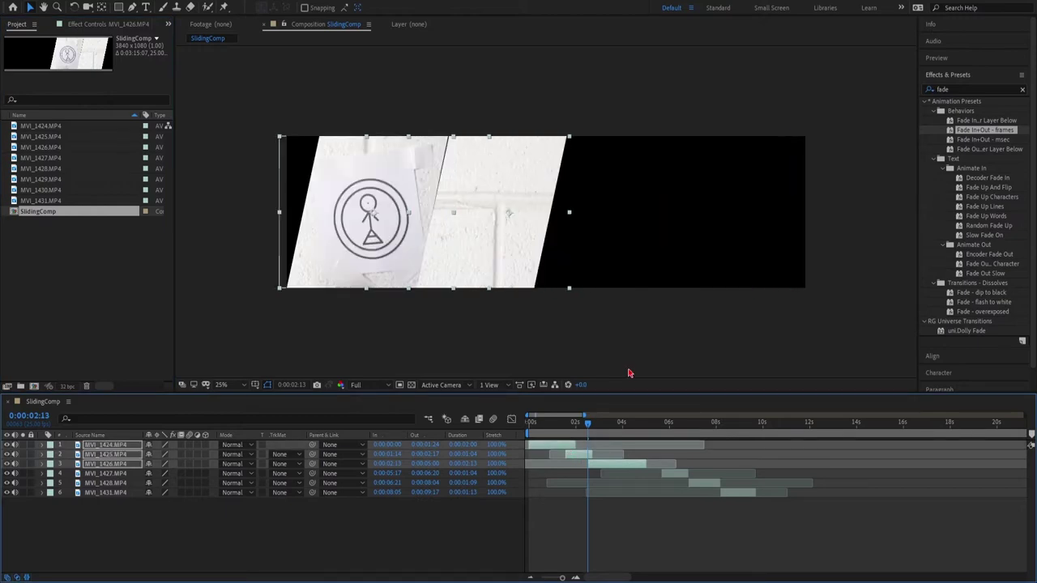
{"action": "left_click", "coordinate": [427, 547]}
{"action": "left_click_drag", "start_coordinate": [592, 428], "coordinate": [644, 427]}
{"action": "left_click_drag", "start_coordinate": [670, 475], "coordinate": [651, 475]}
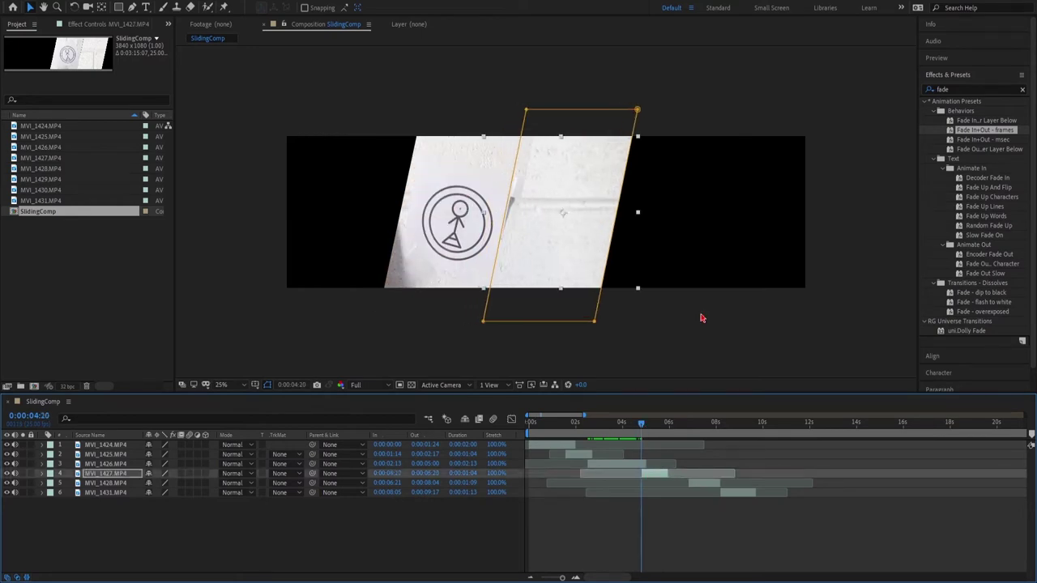
{"action": "key", "text": "shift+Right"}
{"action": "key", "text": "shift+Right"}
{"action": "key", "text": "shift+Right"}
{"action": "key", "text": "shift+Right"}
{"action": "key", "text": "shift+Right"}
{"action": "key", "text": "shift+Right"}
{"action": "key", "text": "shift+Right"}
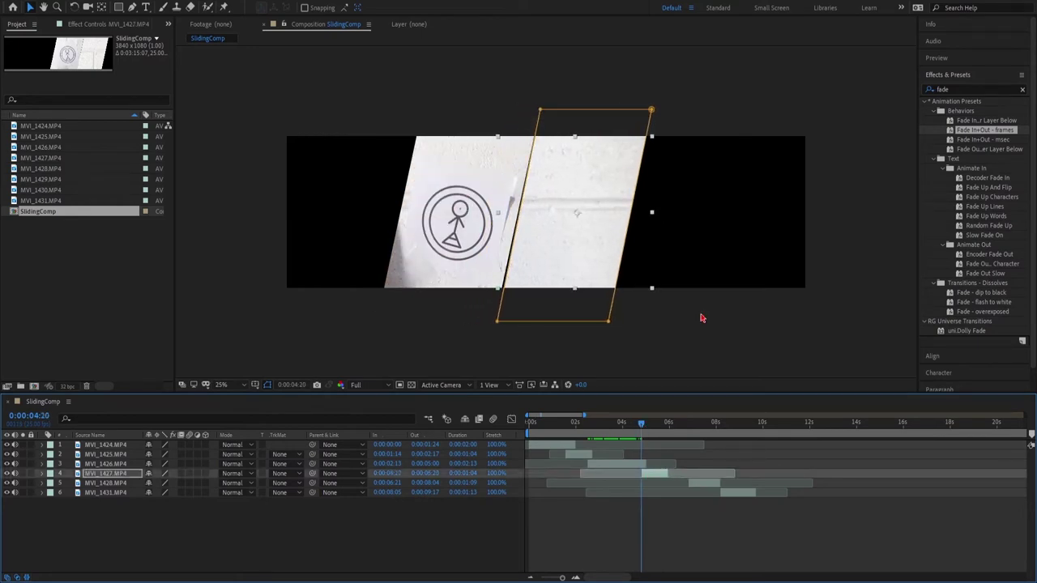
{"action": "left_click_drag", "start_coordinate": [497, 321], "coordinate": [496, 321]}
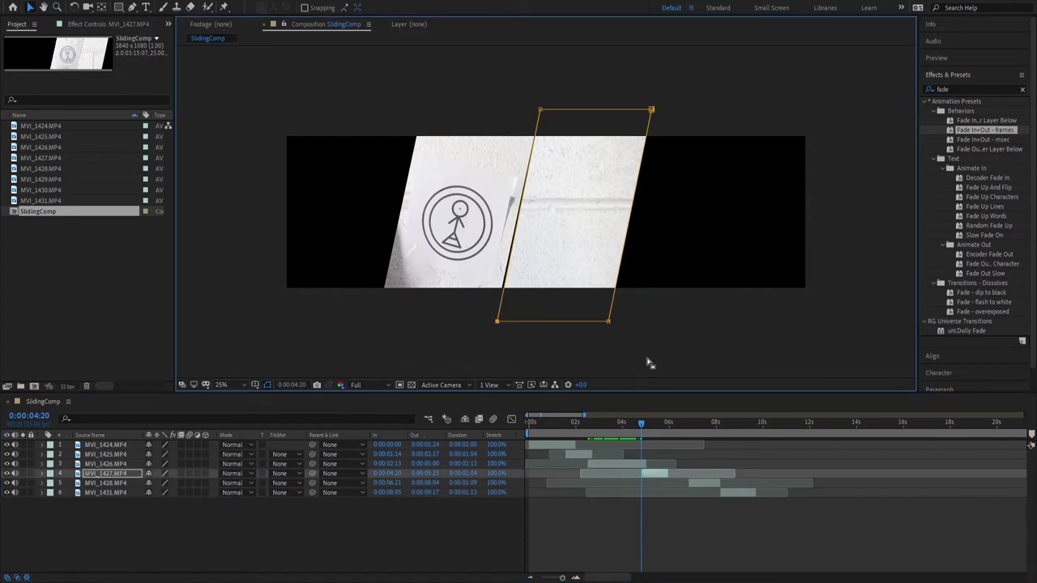
{"action": "left_click", "coordinate": [662, 529]}
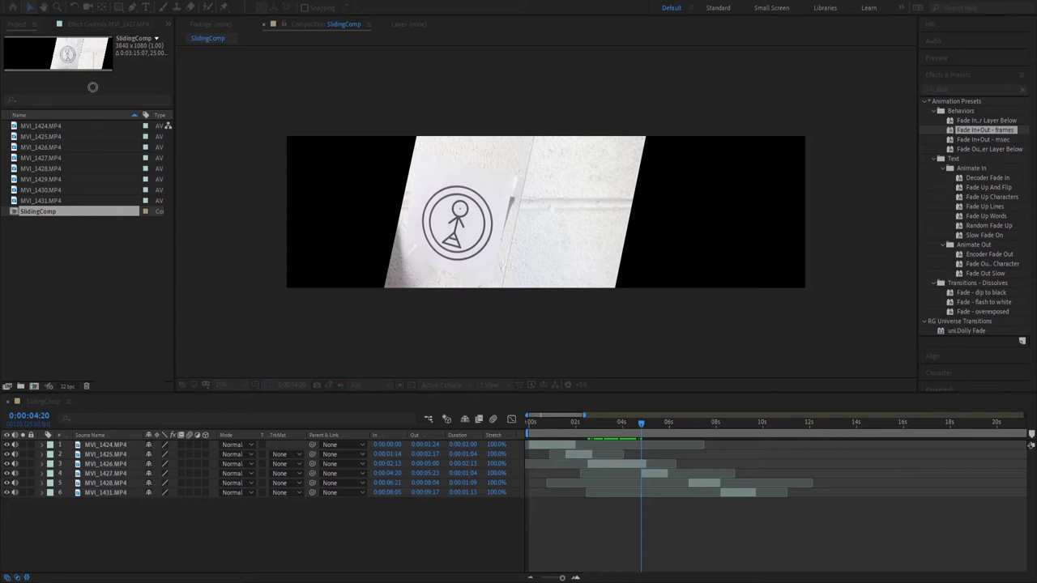
{"action": "left_click", "coordinate": [762, 403]}
{"action": "left_click", "coordinate": [658, 474]}
{"action": "left_click", "coordinate": [744, 332]}
Start MVI_1428 at 0:00:05:20, then try starting MVI_1431 at 0:00:06:21 and undo it.
{"action": "left_click_drag", "start_coordinate": [646, 427], "coordinate": [666, 427]}
{"action": "left_click", "coordinate": [701, 483]}
{"action": "key", "text": "bracketleft"}
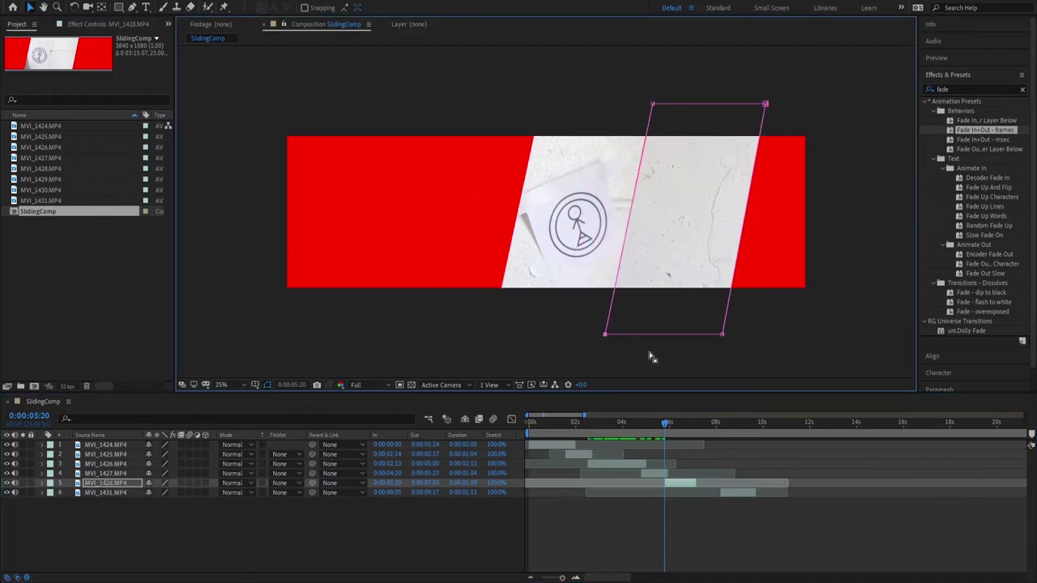
{"action": "left_click", "coordinate": [743, 501]}
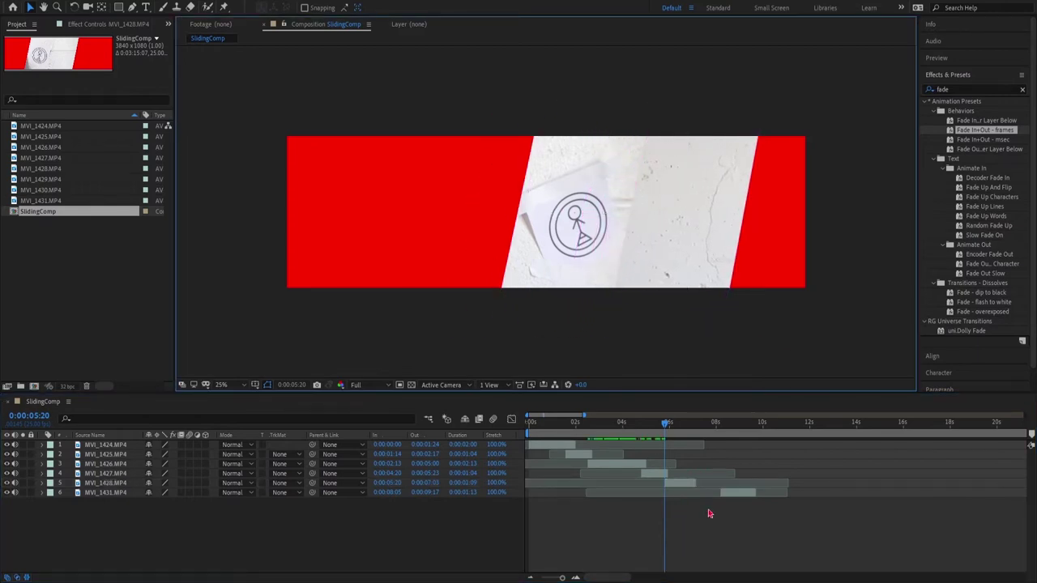
{"action": "left_click", "coordinate": [669, 425]}
{"action": "left_click_drag", "start_coordinate": [669, 424], "coordinate": [688, 424]}
{"action": "left_click", "coordinate": [739, 497]}
{"action": "key", "text": "bracketleft"}
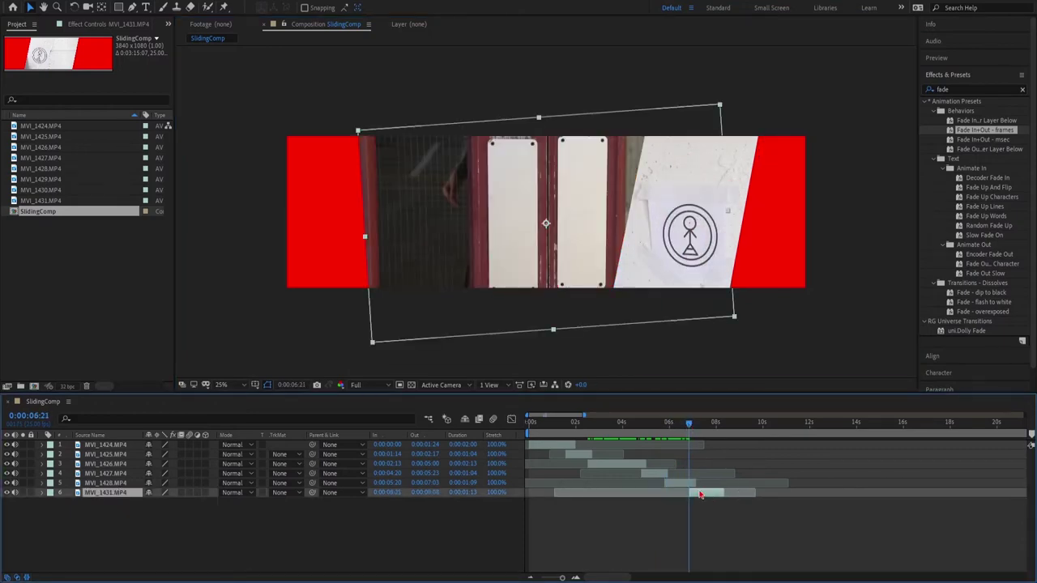
{"action": "key", "text": "ctrl+z"}
{"action": "left_click", "coordinate": [575, 425]}
Enable Time Remap on MVI_1424 and MVI_1425 and extend both to end at 0:00:07:03.
{"action": "left_click", "coordinate": [611, 221]}
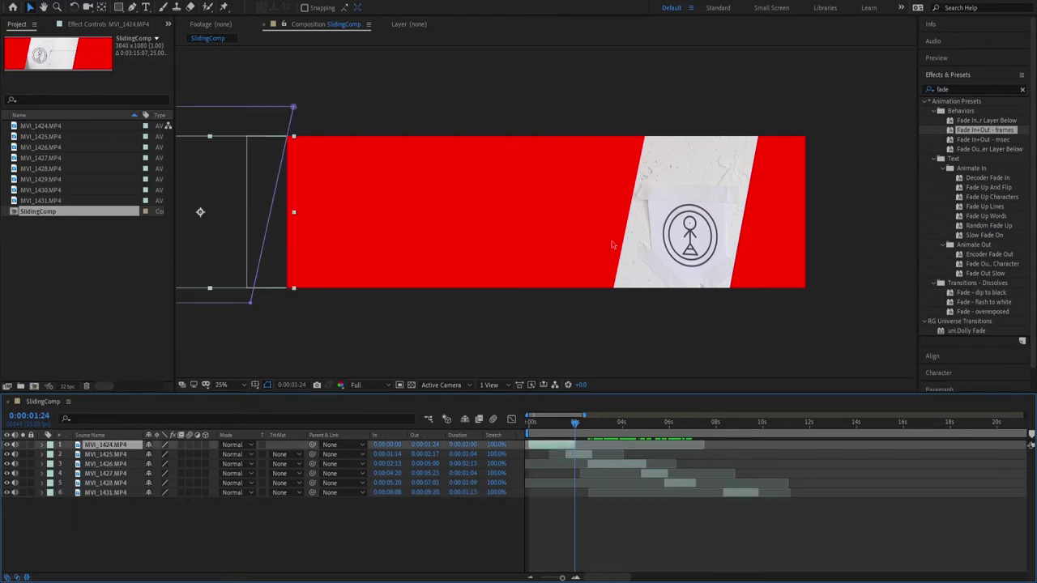
{"action": "key", "text": "ctrl+alt+t"}
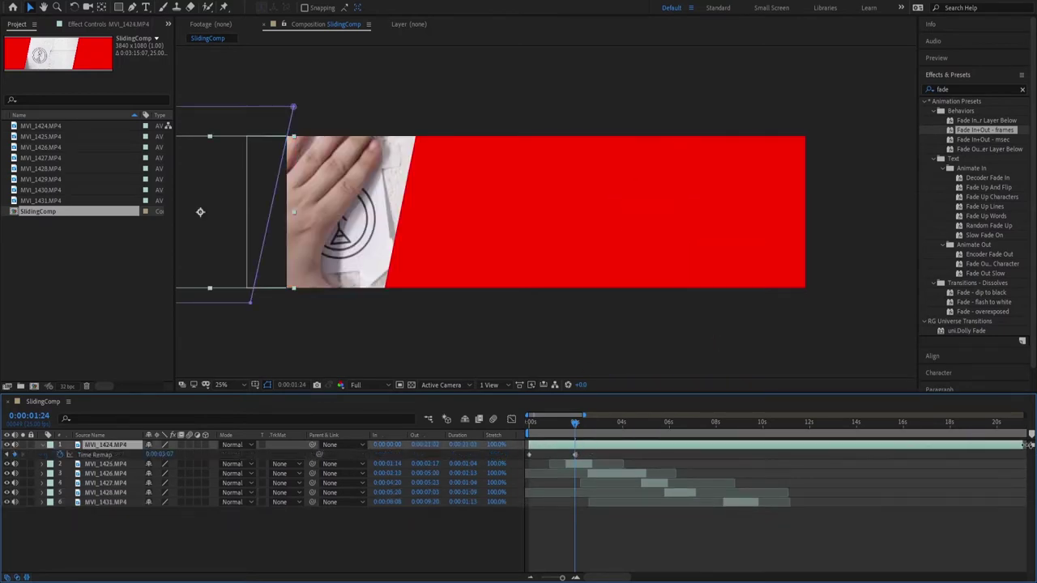
{"action": "left_click_drag", "start_coordinate": [1029, 445], "coordinate": [690, 503]}
{"action": "left_click_drag", "start_coordinate": [576, 428], "coordinate": [590, 432]}
{"action": "left_click", "coordinate": [582, 466]}
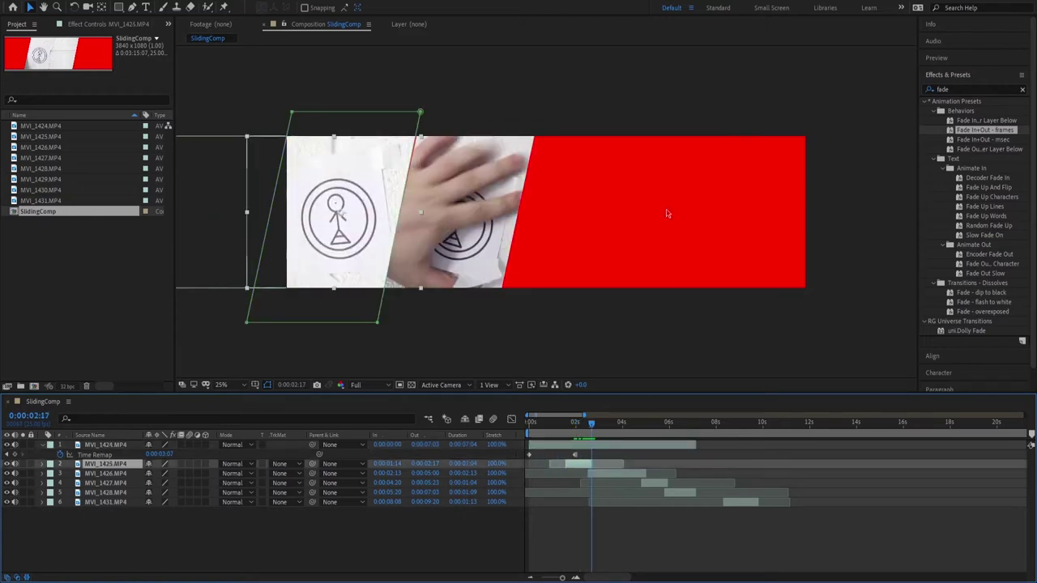
{"action": "key", "text": "ctrl+alt+t"}
{"action": "left_click_drag", "start_coordinate": [1028, 463], "coordinate": [696, 463]}
Enable Time Remap on MVI_1426 and MVI_1427 and extend both to end at 0:00:07:03.
{"action": "left_click", "coordinate": [634, 487]}
{"action": "key", "text": "ctrl+alt+t"}
{"action": "left_click_drag", "start_coordinate": [1027, 483], "coordinate": [695, 483]}
{"action": "left_click_drag", "start_coordinate": [591, 422], "coordinate": [662, 502]}
{"action": "left_click", "coordinate": [662, 502]}
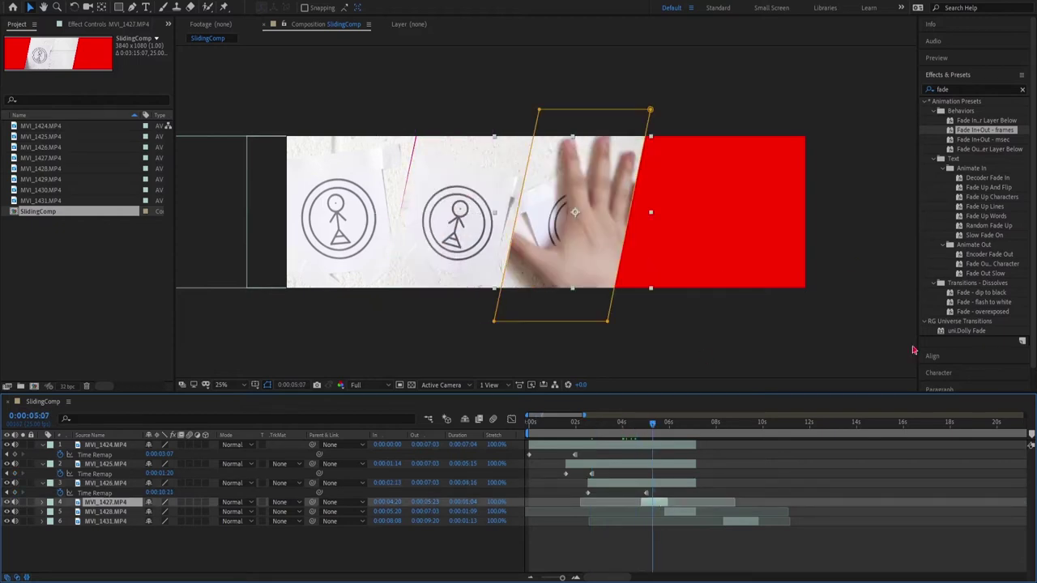
{"action": "key", "text": "ctrl+alt+t"}
{"action": "left_click_drag", "start_coordinate": [1027, 502], "coordinate": [695, 503]}
{"action": "left_click", "coordinate": [664, 424]}
{"action": "left_click_drag", "start_coordinate": [663, 428], "coordinate": [528, 425]}
{"action": "left_click", "coordinate": [105, 521]}
Set SlidingComp's size back to 1920×1080.
{"action": "left_click", "coordinate": [105, 445], "text": "shift"}
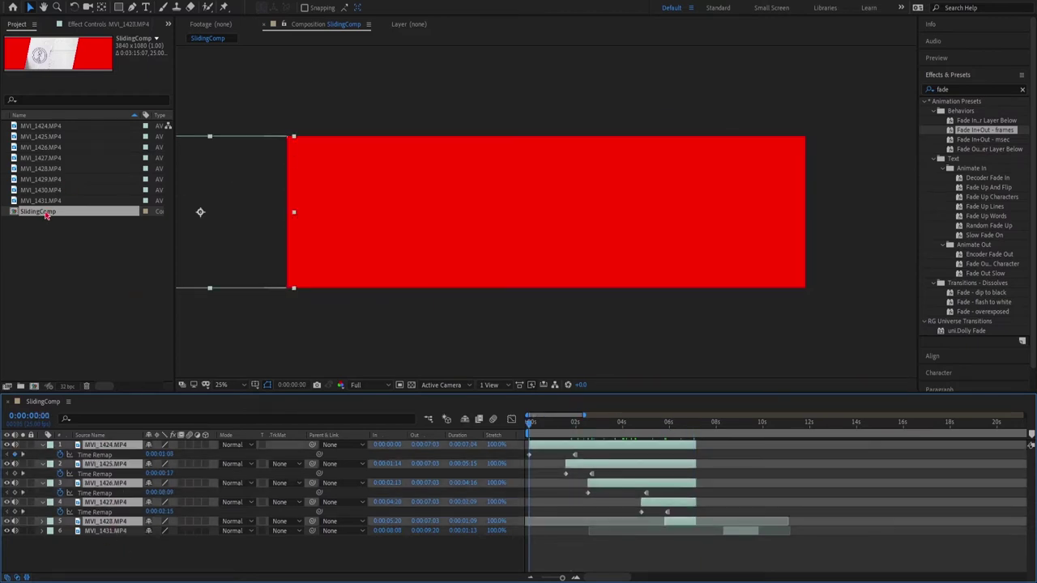
{"action": "left_click", "coordinate": [45, 213]}
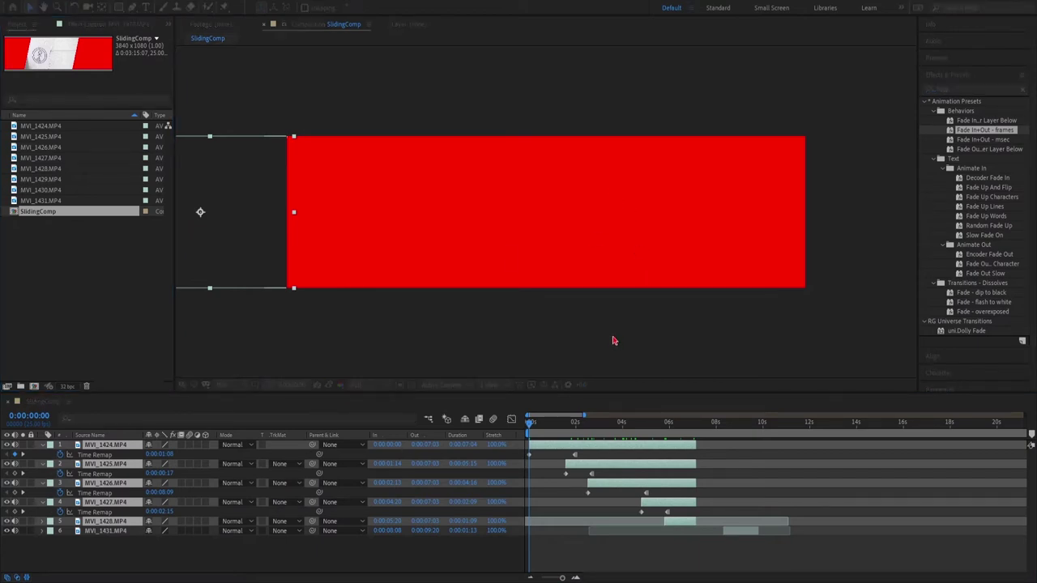
{"action": "key", "text": "Return"}
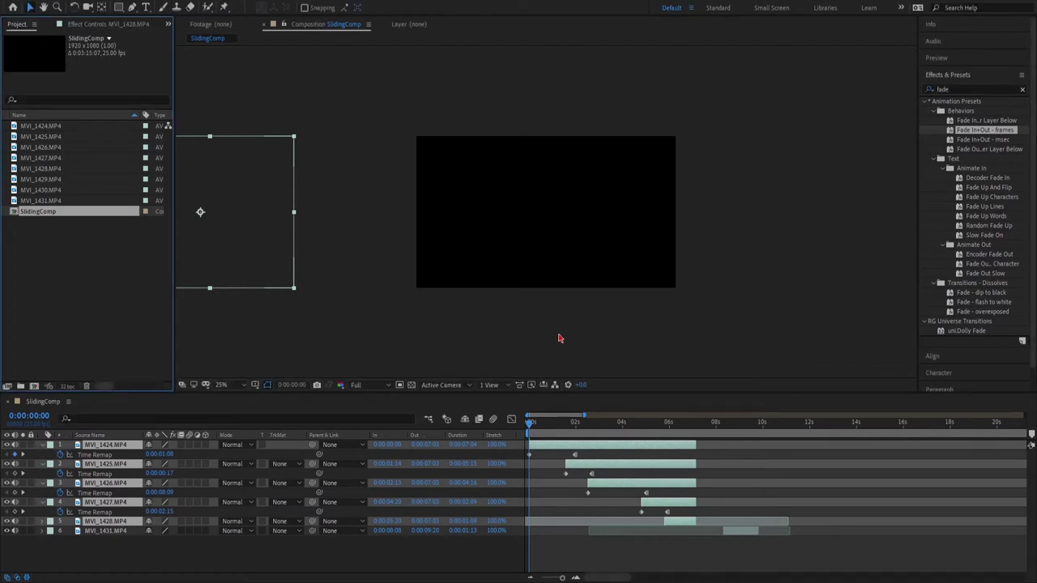
{"action": "key", "text": "Return"}
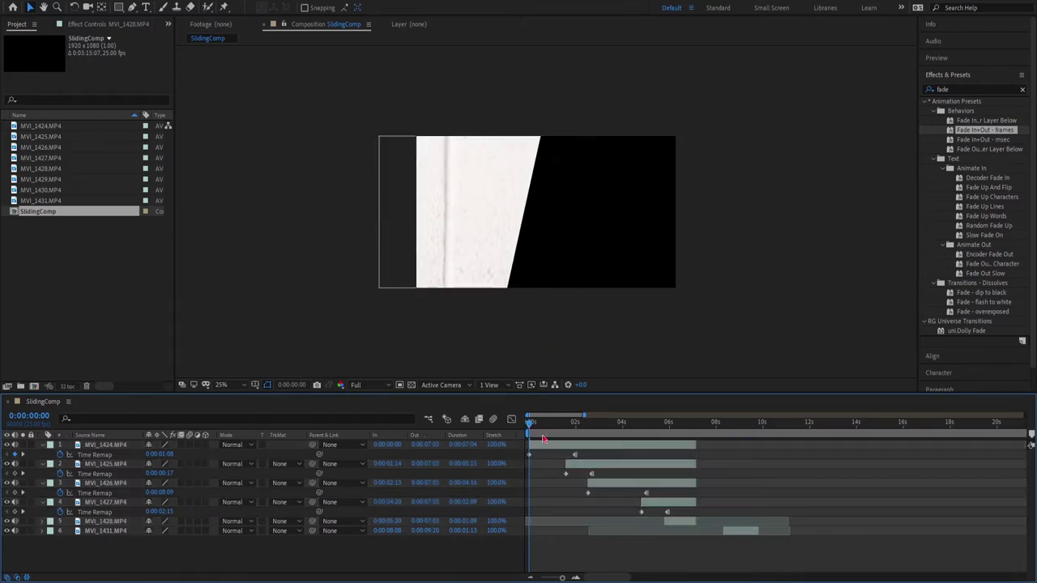
Precompose the five clips into a nested composition named SlidingCompFootage.
{"action": "left_click", "coordinate": [106, 445]}
{"action": "left_click", "coordinate": [113, 526], "text": "shift"}
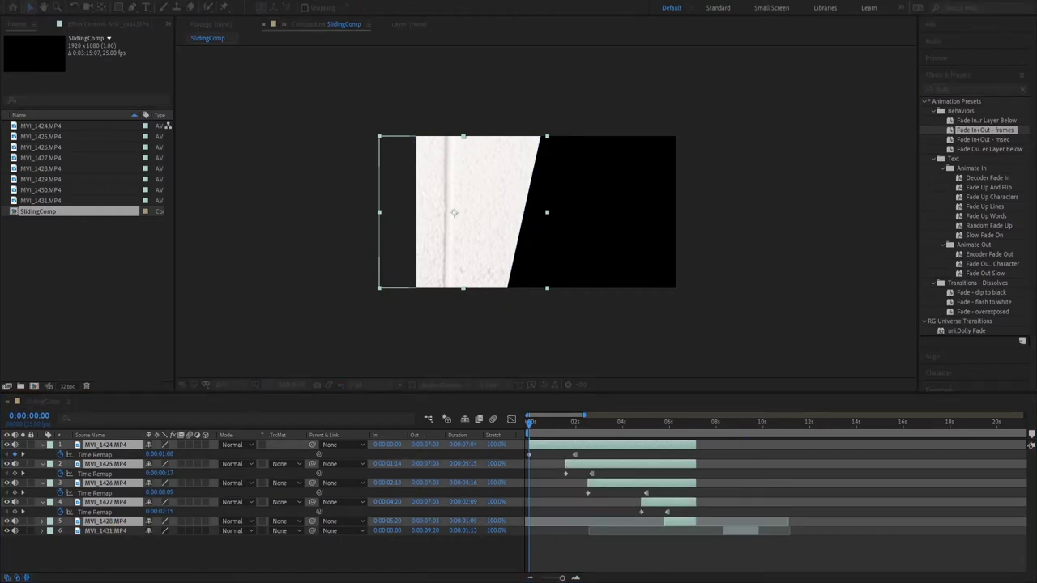
{"action": "key", "text": "Return"}
{"action": "key", "text": "p"}
Keyframe Position so the nested strip slides left until 0:00:07:03.
{"action": "left_click", "coordinate": [72, 454]}
{"action": "left_click", "coordinate": [695, 423]}
{"action": "left_click", "coordinate": [158, 446]}
{"action": "key", "text": "shift+Left"}
{"action": "key", "text": "shift+Left"}
{"action": "key", "text": "shift+Left"}
{"action": "key", "text": "shift+Left"}
{"action": "key", "text": "shift+Left"}
{"action": "key", "text": "shift+Left"}
{"action": "key", "text": "shift+Left"}
{"action": "key", "text": "shift+Left"}
{"action": "key", "text": "shift+Left"}
{"action": "key", "text": "shift+Left"}
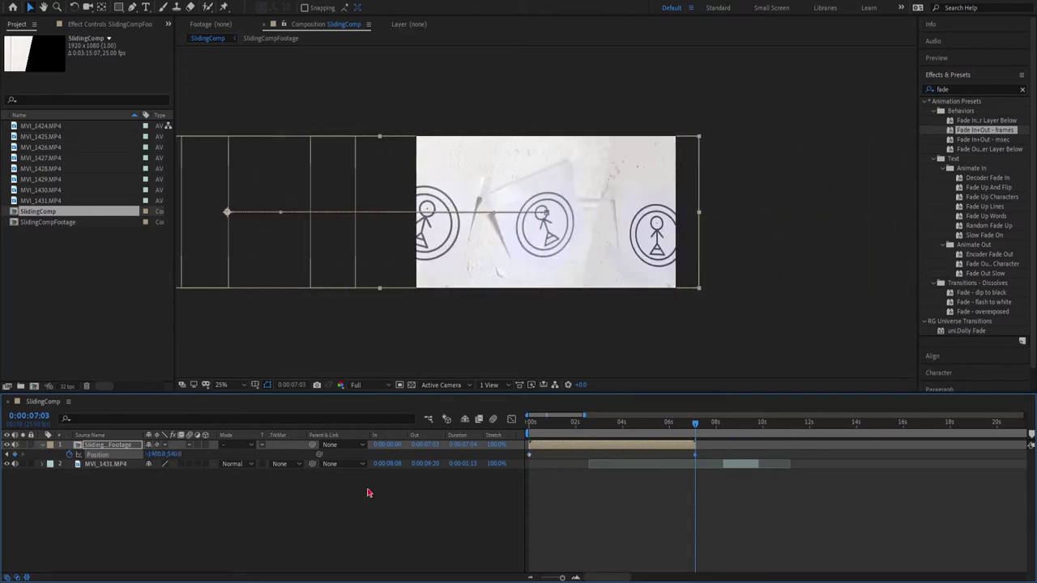
{"action": "left_click", "coordinate": [385, 494]}
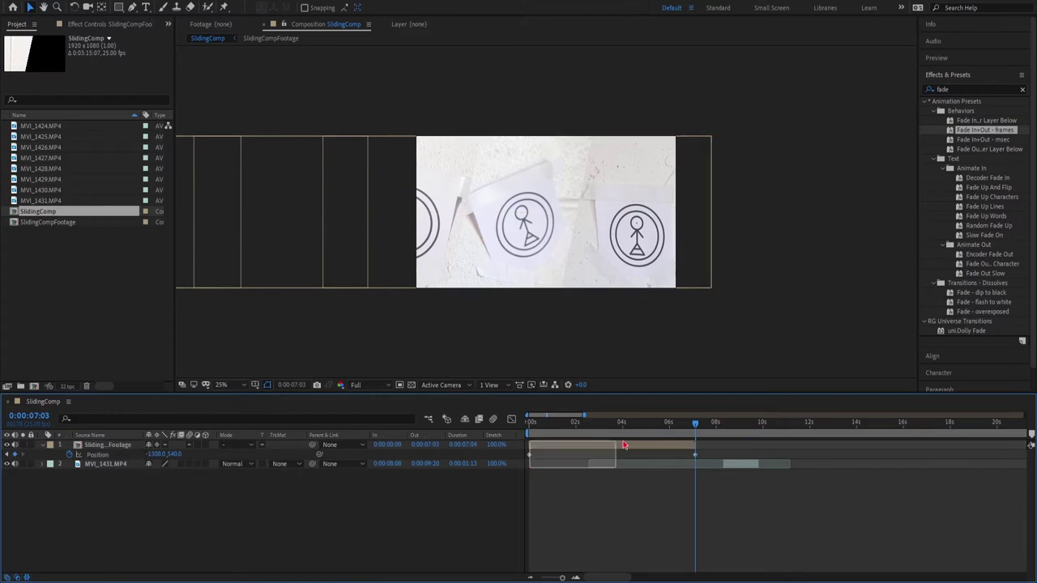
{"action": "left_click", "coordinate": [528, 455]}
{"action": "left_click", "coordinate": [483, 505]}
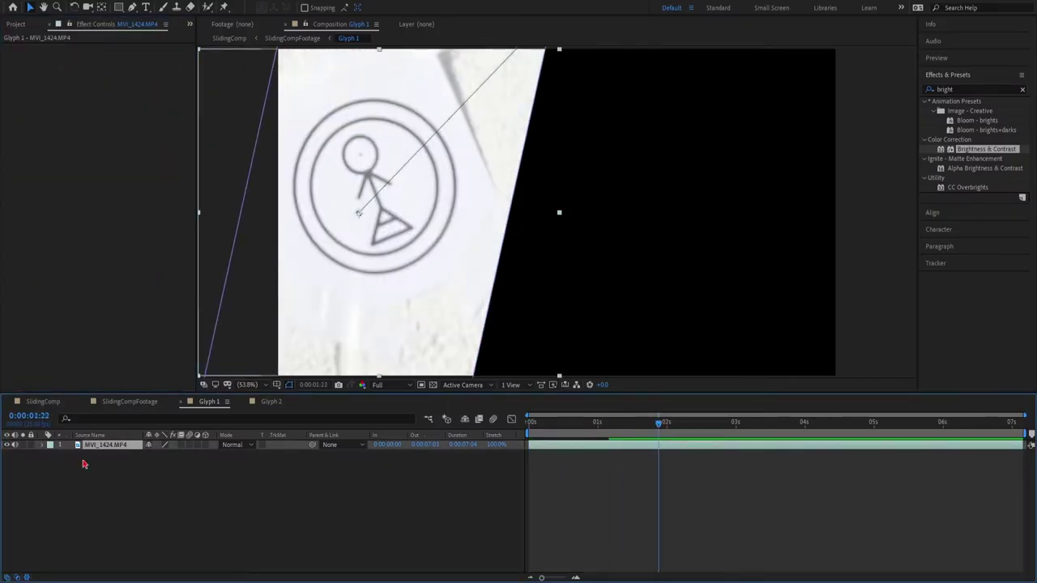
Scroll up through the panel while working on the Glyph 1 composition.
{"action": "scroll", "coordinate": [501, 225], "scroll_direction": "up", "scroll_amount": 5}
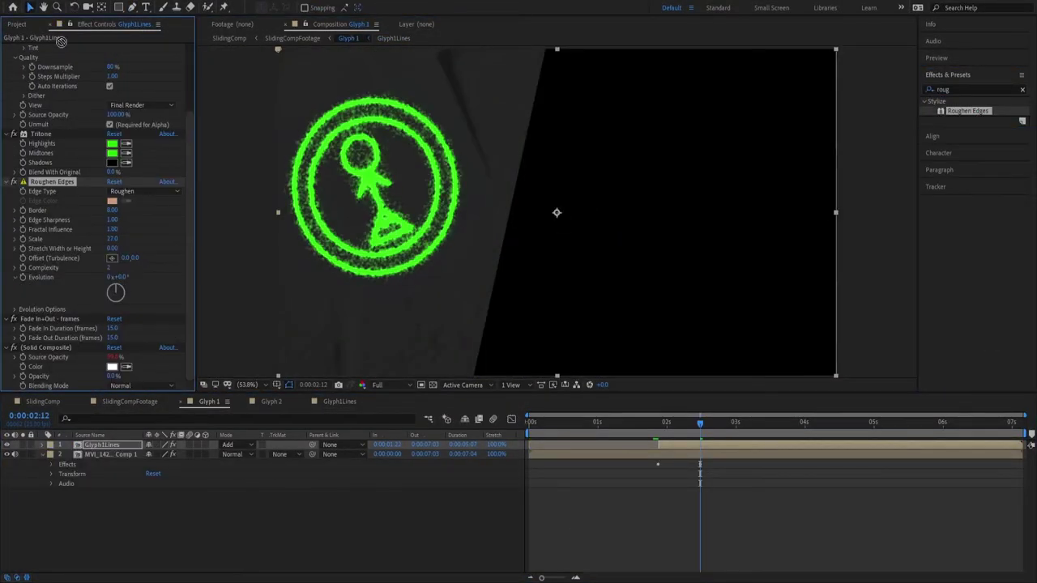
Move Roughen Edges above Deep Glow, search effects for 'heat', and trace a path along the glyph.
{"action": "left_click_drag", "start_coordinate": [61, 42], "coordinate": [61, 44]}
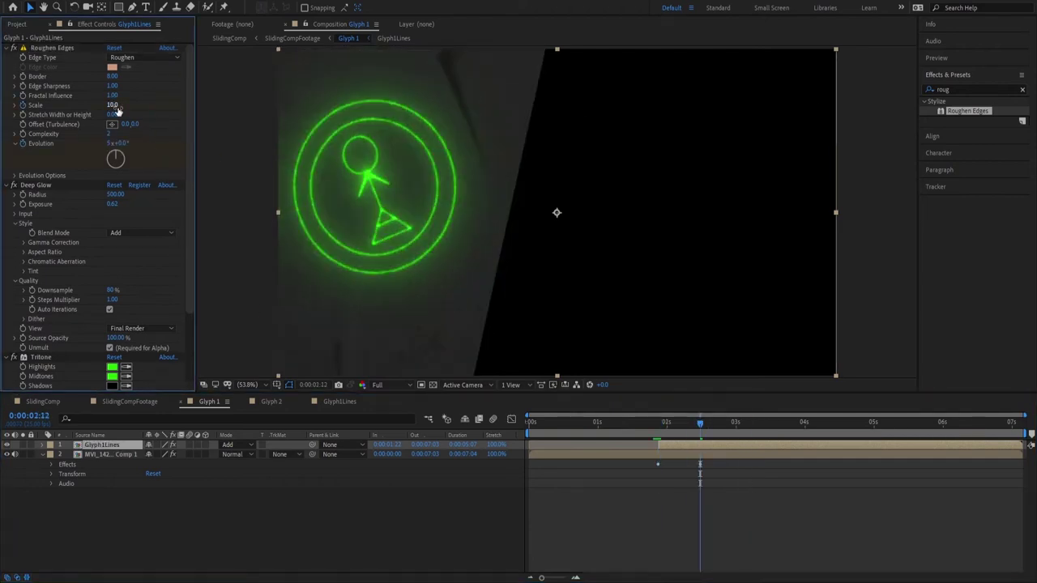
{"action": "scroll", "coordinate": [160, 122], "scroll_direction": "down", "scroll_amount": 4}
{"action": "left_click", "coordinate": [928, 90]}
{"action": "type", "text": "heat"}
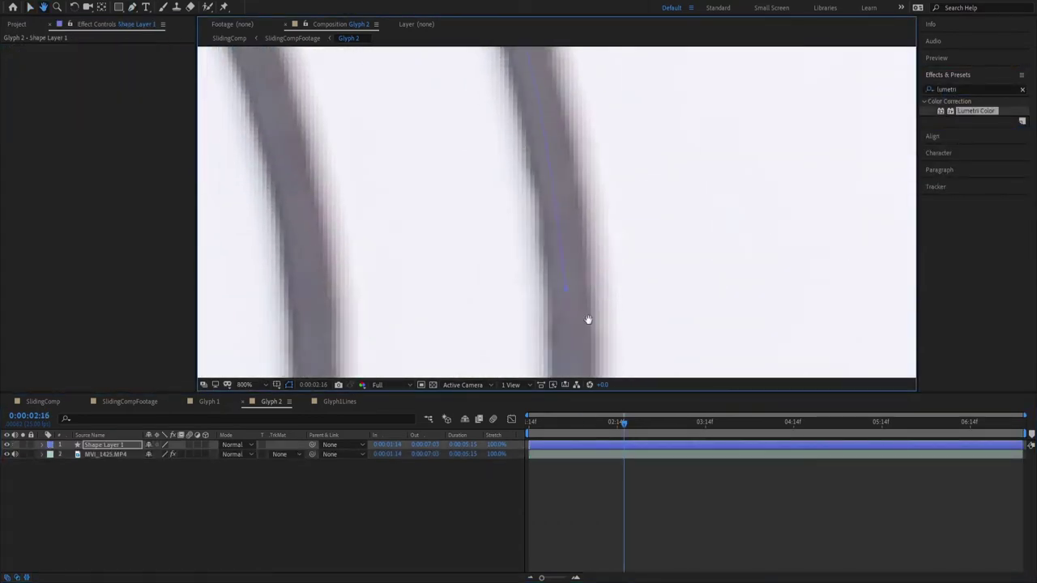
{"action": "left_click_drag", "start_coordinate": [589, 319], "coordinate": [498, 192]}
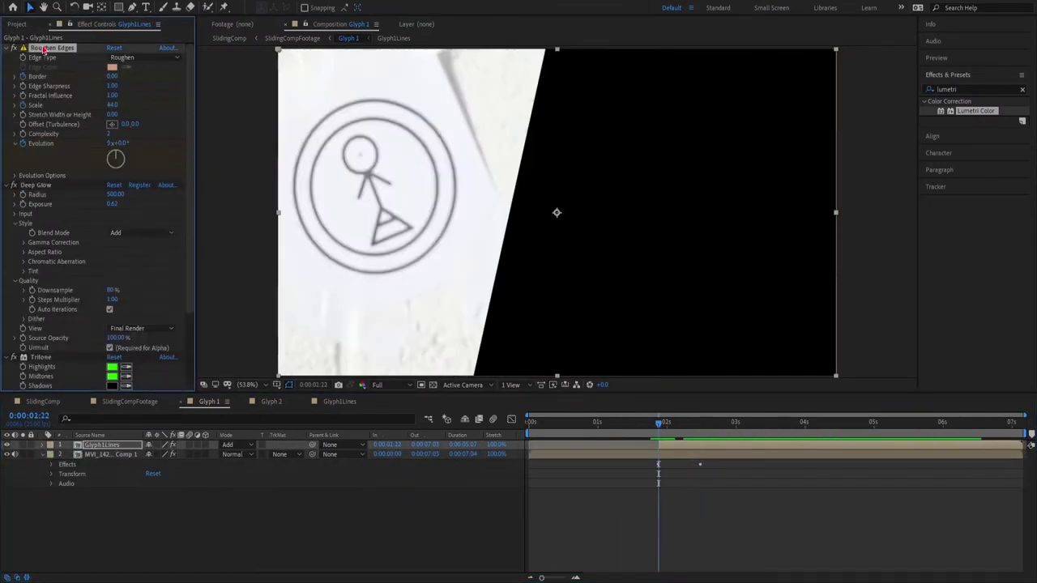
Scrub through the glowing glyph slide, then open the Glyph 3 composition.
{"action": "left_click_drag", "start_coordinate": [661, 422], "coordinate": [840, 424]}
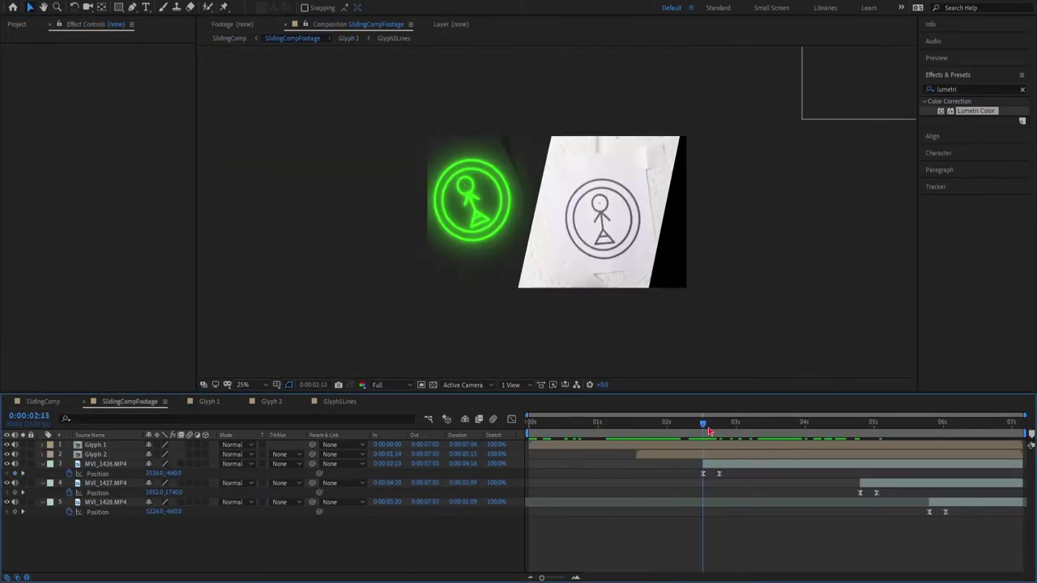
{"action": "left_click", "coordinate": [114, 465]}
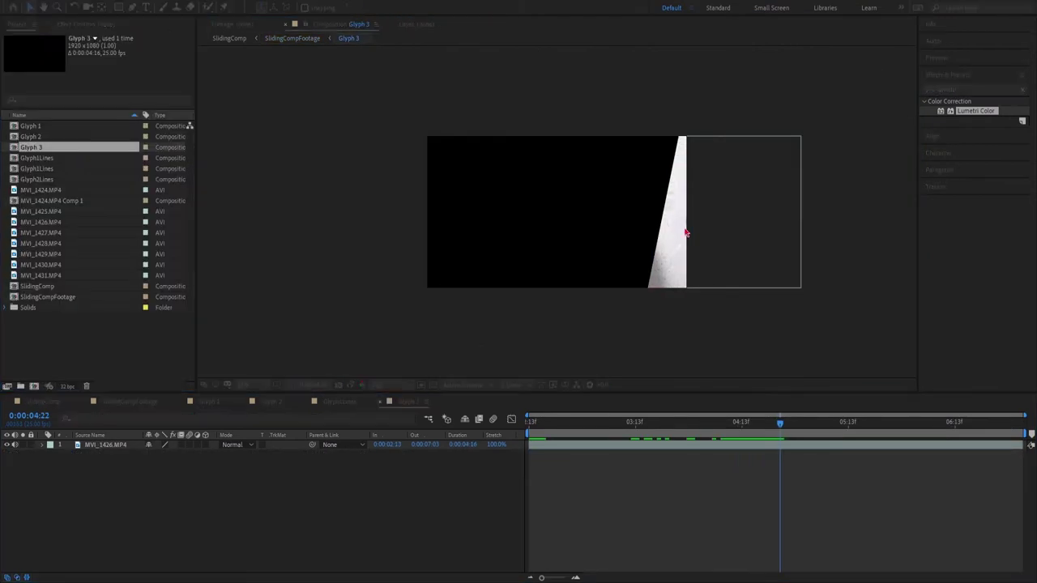
{"action": "scroll", "coordinate": [562, 308], "scroll_direction": "up", "scroll_amount": 5}
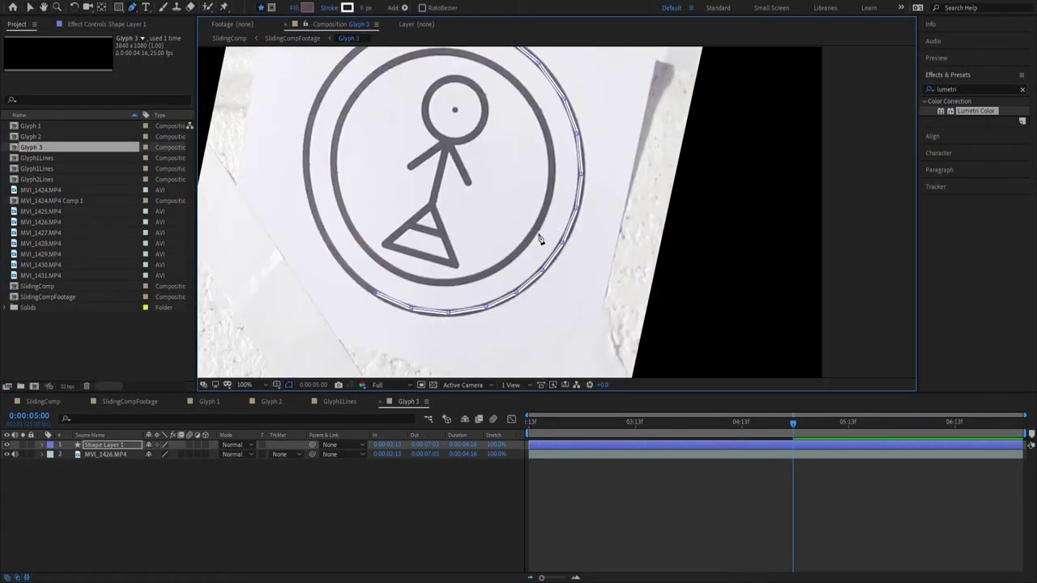
Delete Shape Layer 1, the traced ring, from the Glyph 3 composition.
{"action": "key", "text": "Delete"}
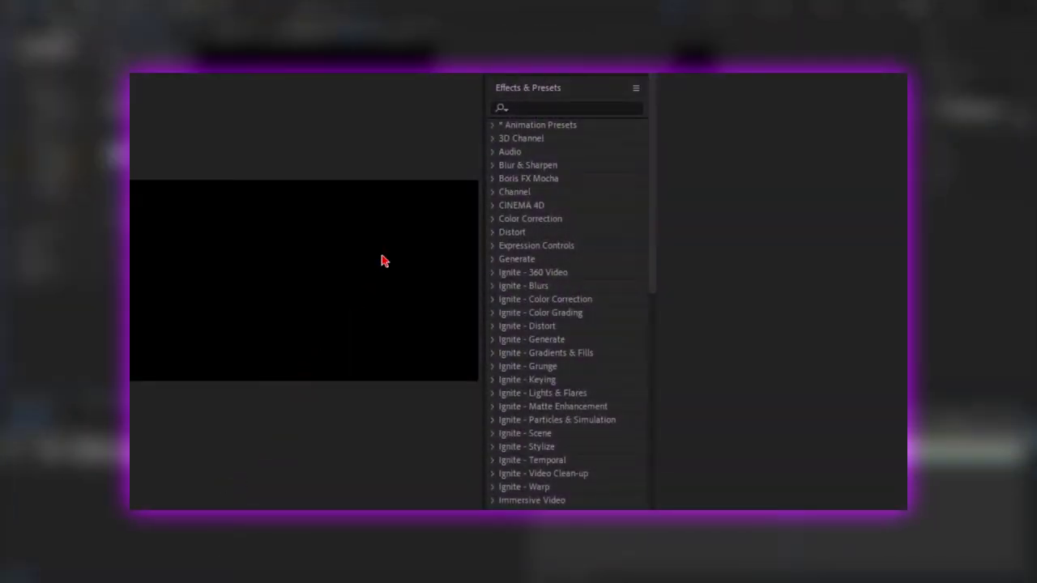
Apply Deep Glow to Glyph1Lines with radius 500, exposure 0.62 and Add blend mode.
{"action": "left_click", "coordinate": [604, 103]}
{"action": "type", "text": "Deep Glow"}
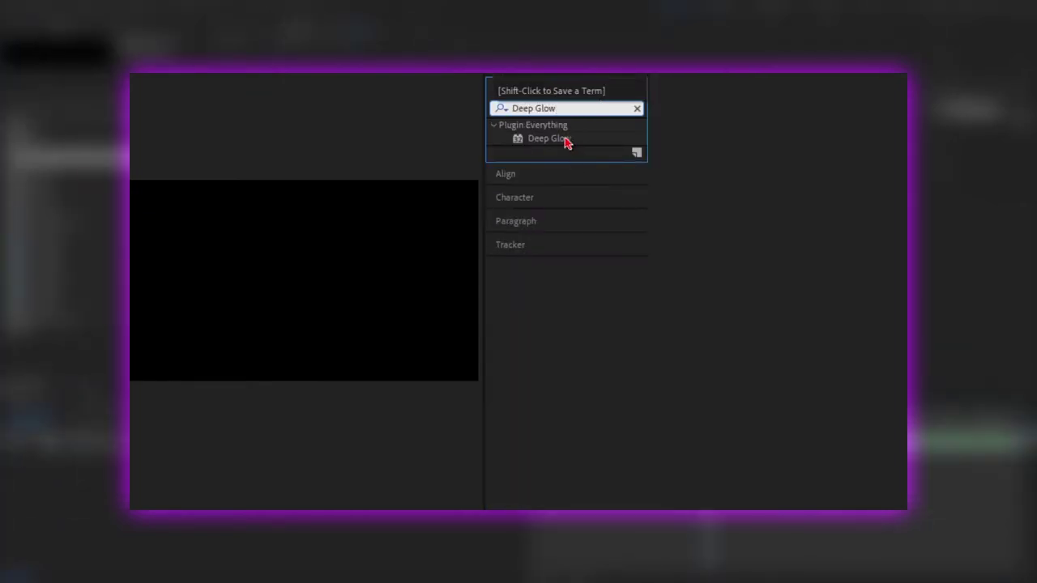
{"action": "left_click_drag", "start_coordinate": [567, 142], "coordinate": [556, 170]}
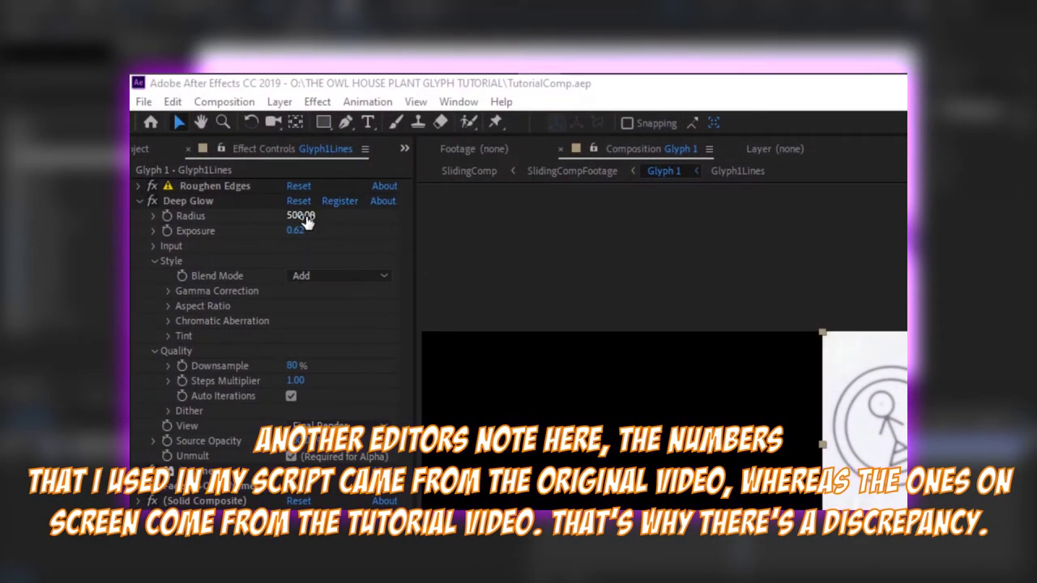
{"action": "left_click", "coordinate": [301, 215]}
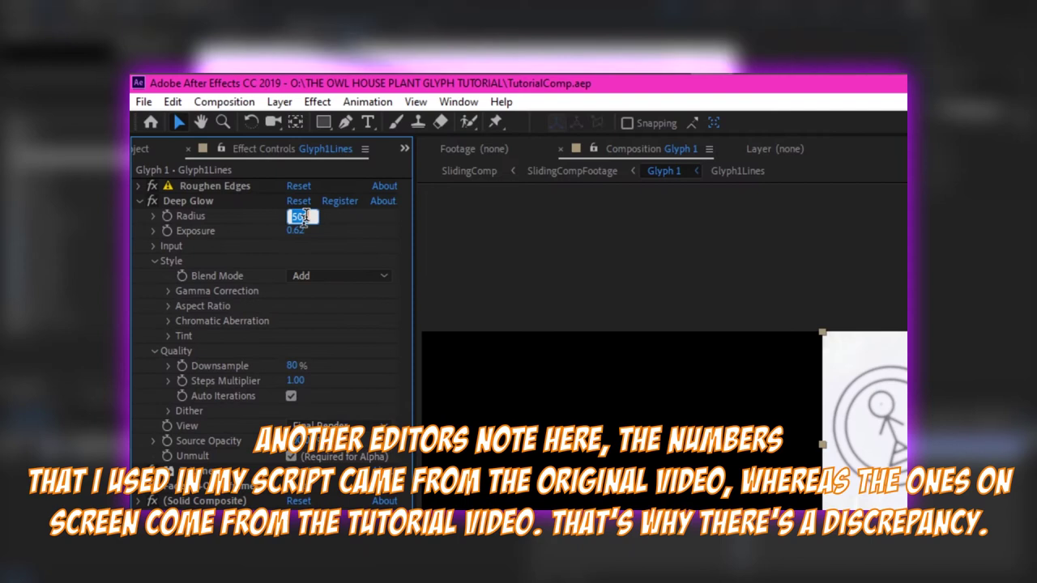
{"action": "key", "text": "Return"}
{"action": "left_click", "coordinate": [295, 231]}
{"action": "type", "text": "0.62"}
{"action": "key", "text": "Return"}
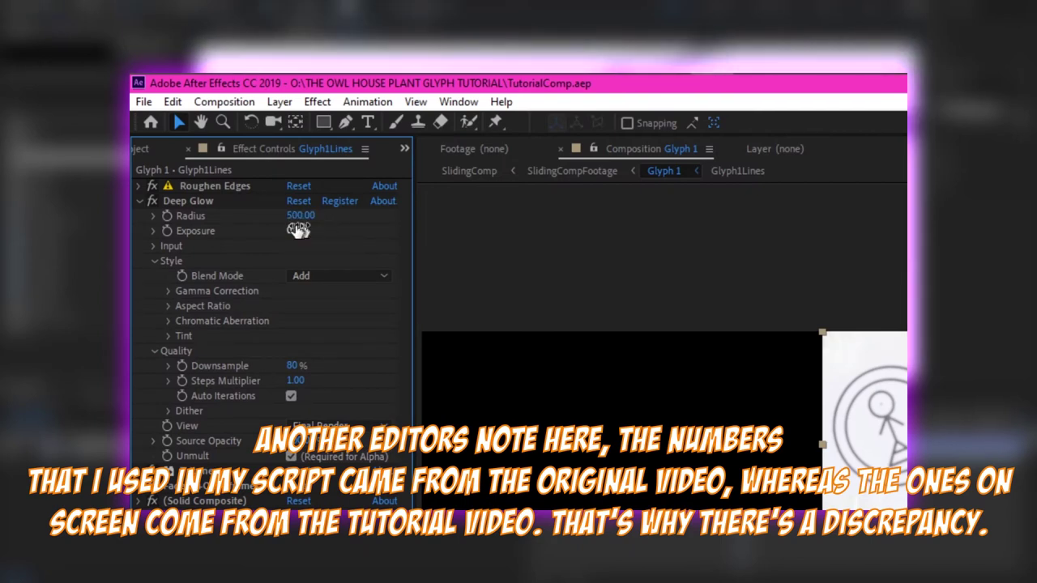
{"action": "left_click", "coordinate": [313, 278]}
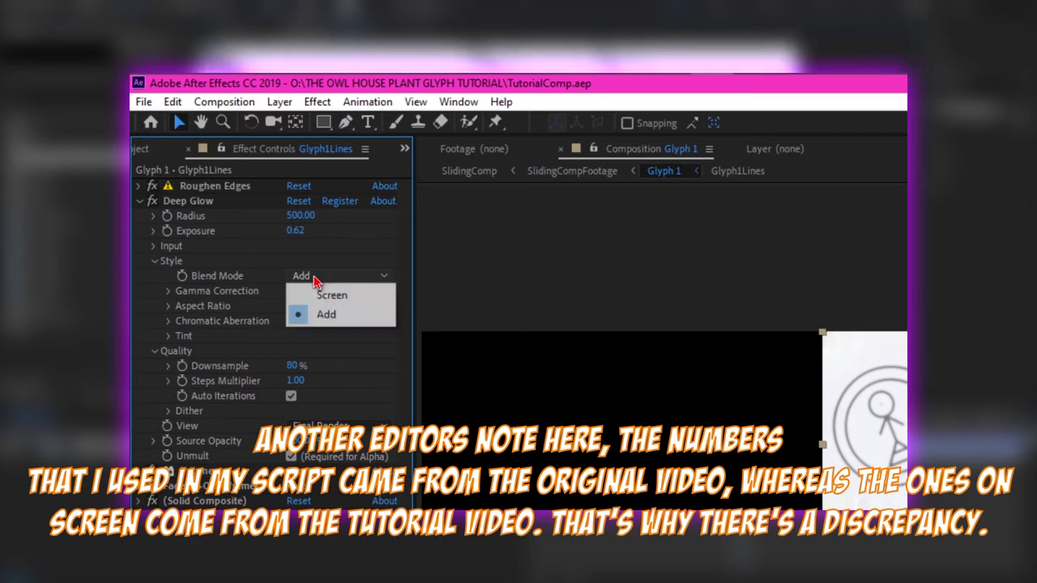
{"action": "left_click", "coordinate": [323, 316]}
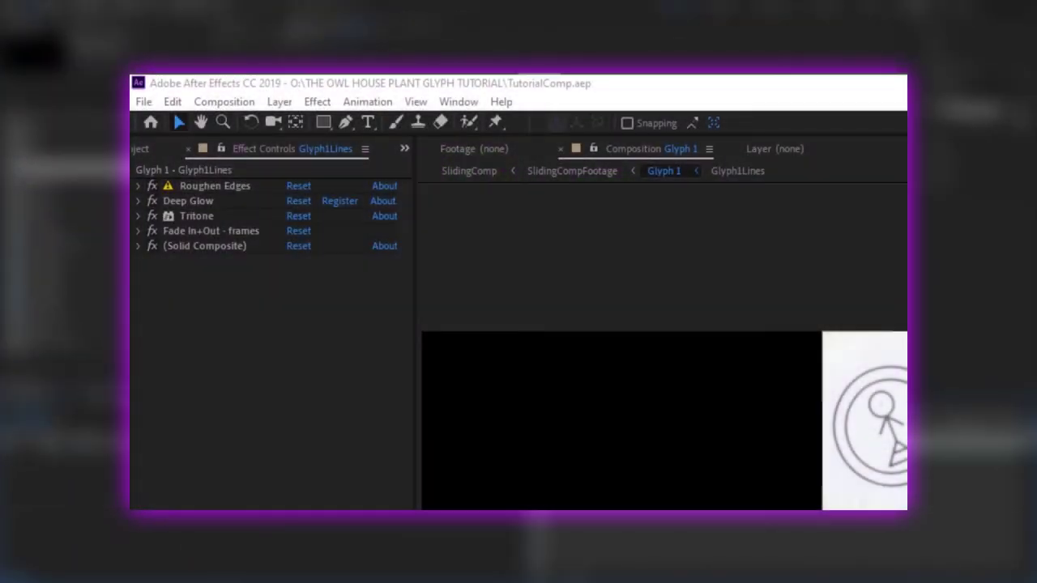
Set Tritone's highlights colour to green 24FF00, then move on to the midtones colour.
{"action": "left_click", "coordinate": [138, 217]}
{"action": "left_click", "coordinate": [297, 235]}
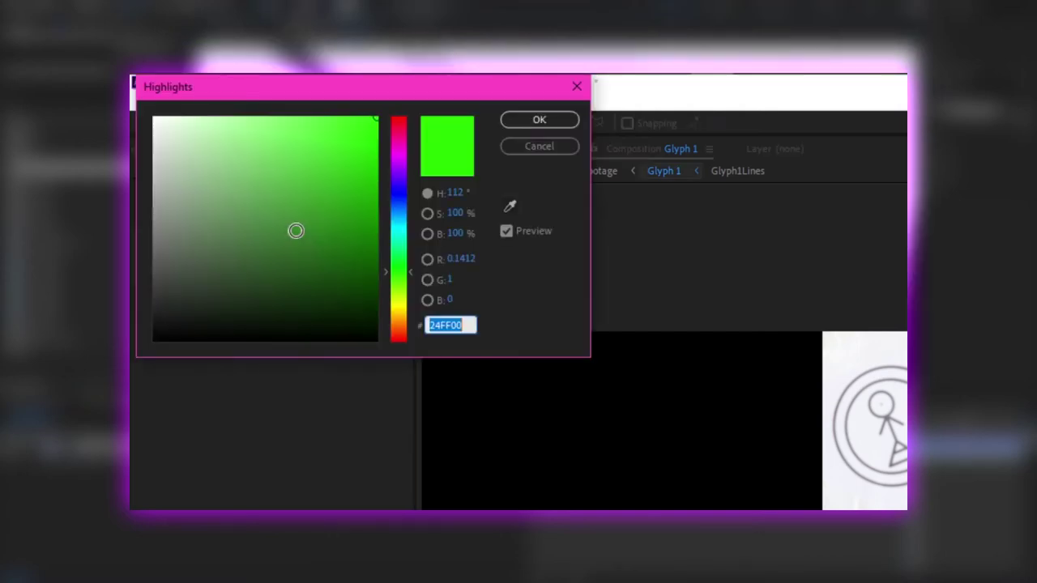
{"action": "left_click", "coordinate": [472, 324]}
{"action": "left_click_drag", "start_coordinate": [472, 324], "coordinate": [436, 324]}
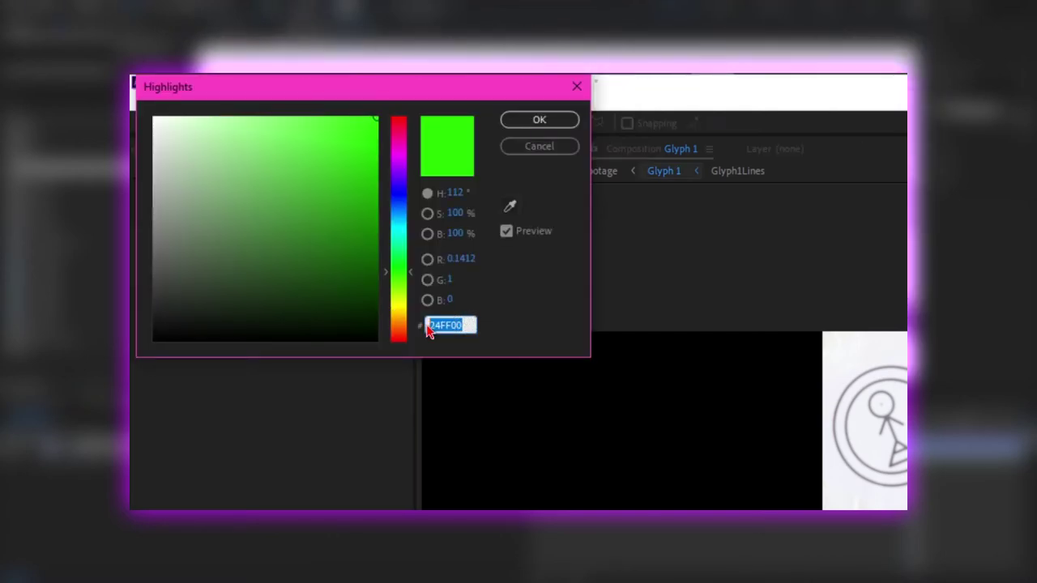
{"action": "left_click", "coordinate": [557, 127]}
{"action": "left_click", "coordinate": [297, 248]}
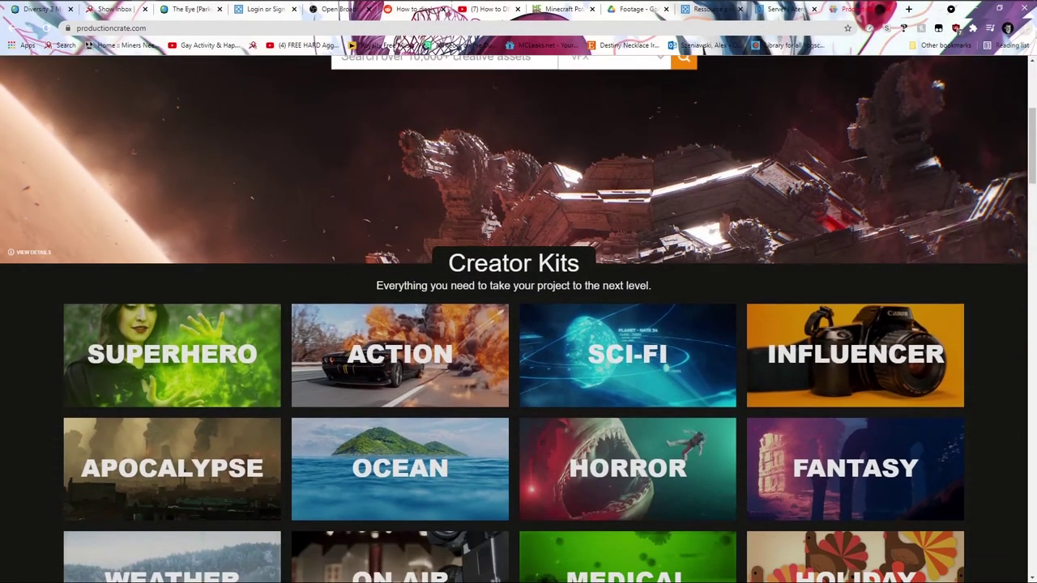
{"action": "scroll", "coordinate": [518, 324], "scroll_direction": "down", "scroll_amount": 5}
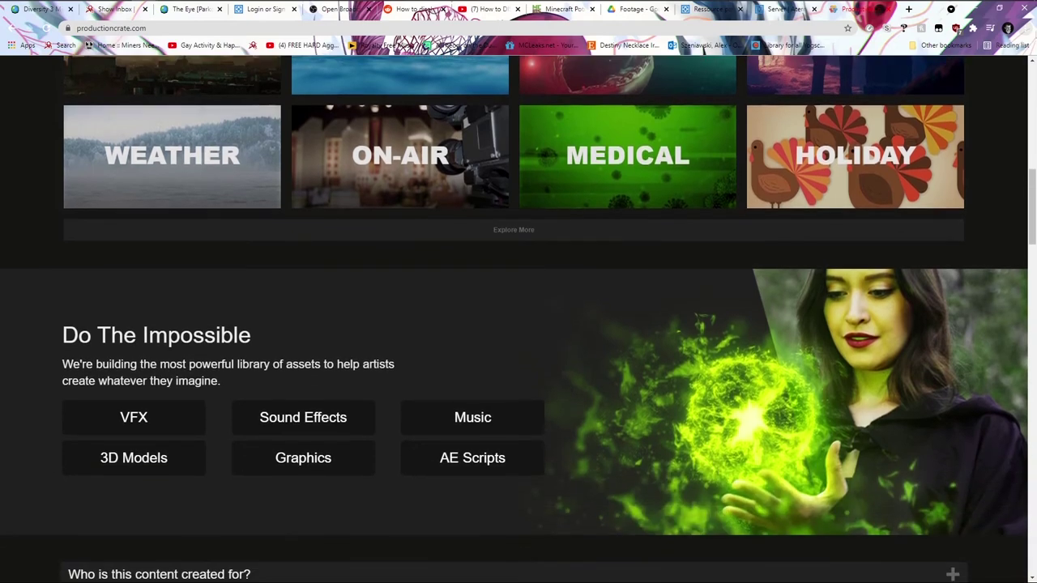
{"action": "scroll", "coordinate": [518, 324], "scroll_direction": "down", "scroll_amount": 5}
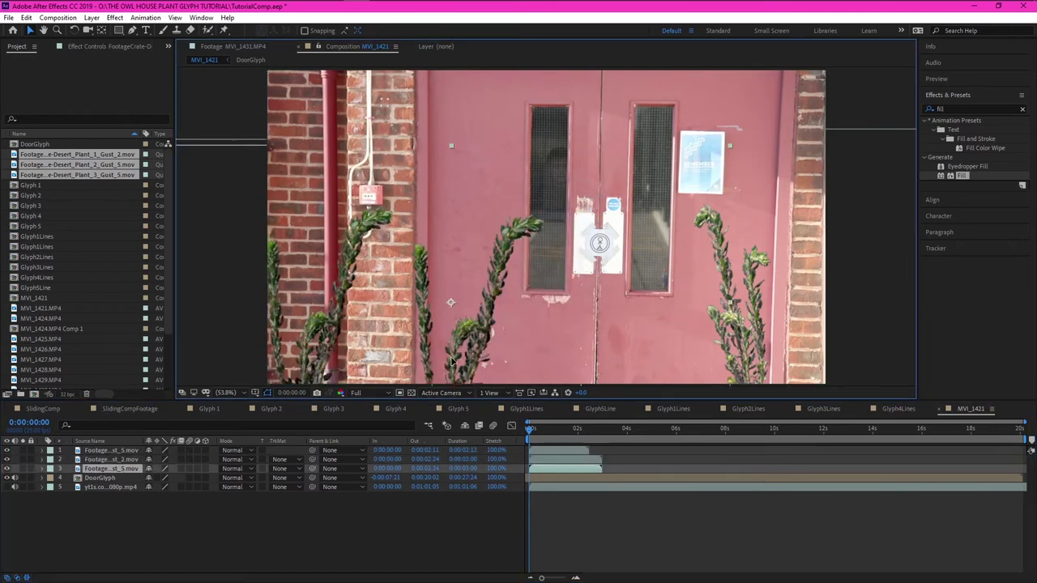
Make the plant layers 3D and turn the first plant around its Y axis.
{"action": "left_click", "coordinate": [205, 459]}
{"action": "key", "text": "r"}
{"action": "left_click_drag", "start_coordinate": [158, 478], "coordinate": [172, 479]}
{"action": "left_click", "coordinate": [109, 496]}
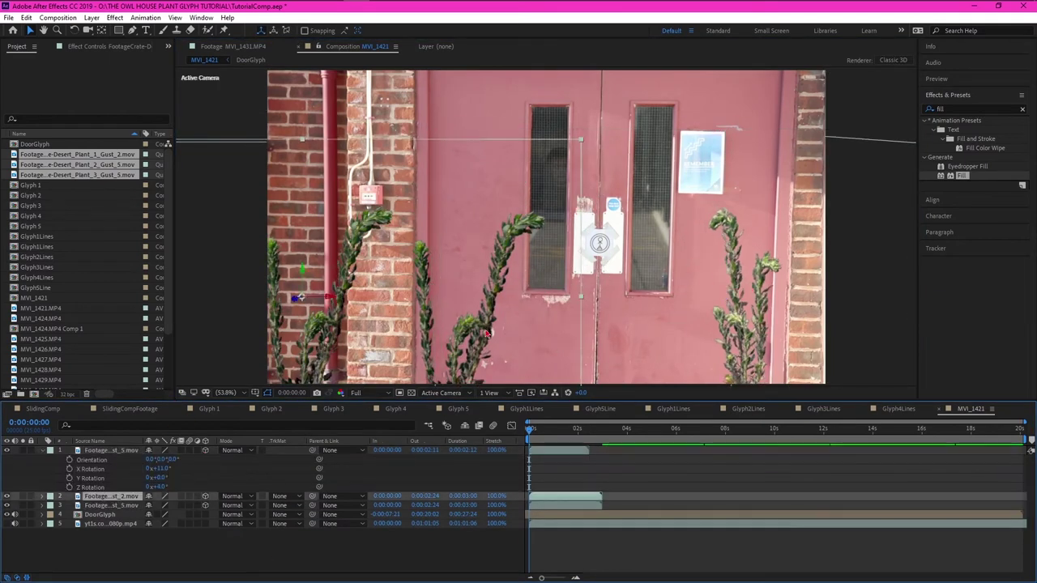
{"action": "key", "text": "r"}
{"action": "left_click", "coordinate": [110, 543]}
{"action": "key", "text": "r"}
{"action": "key", "text": "r"}
{"action": "key", "text": "space"}
Reveal the three plant layers' position values and preview the growth from the start.
{"action": "key", "text": "alt+shift+p"}
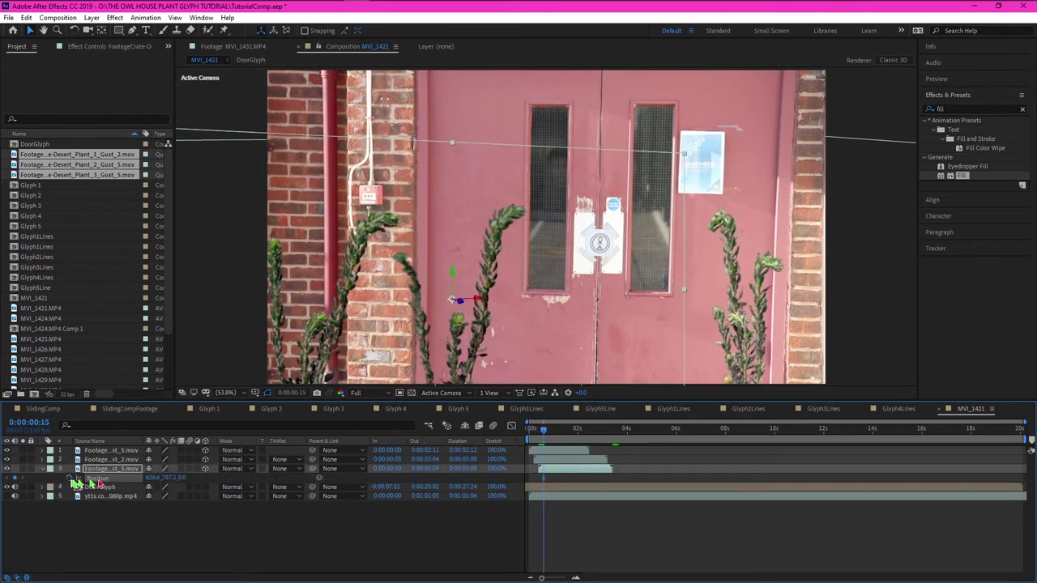
{"action": "left_click", "coordinate": [109, 460]}
{"action": "key", "text": "alt+shift+p"}
{"action": "key", "text": "alt+shift+p"}
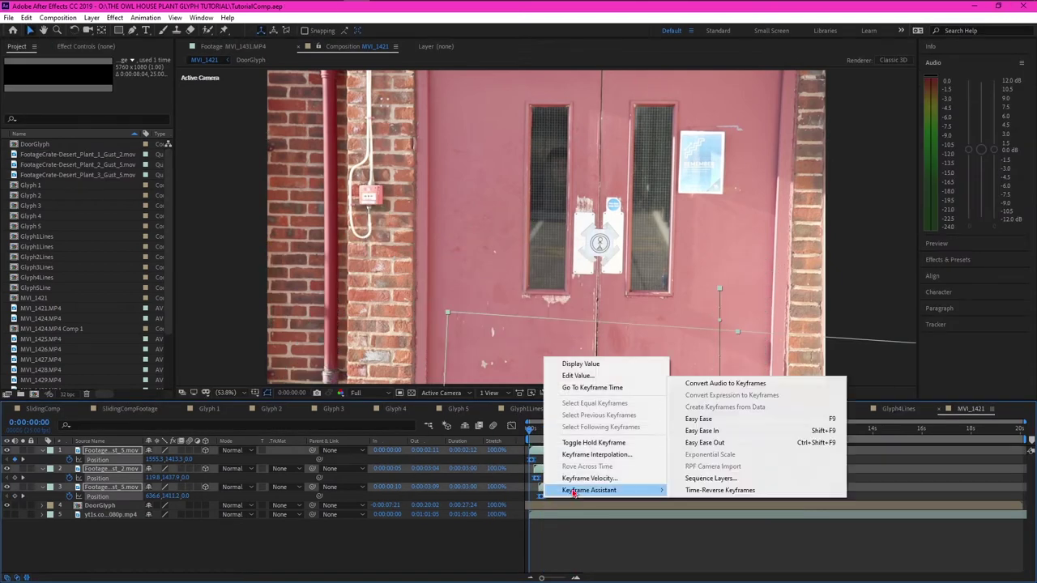
{"action": "left_click", "coordinate": [729, 417]}
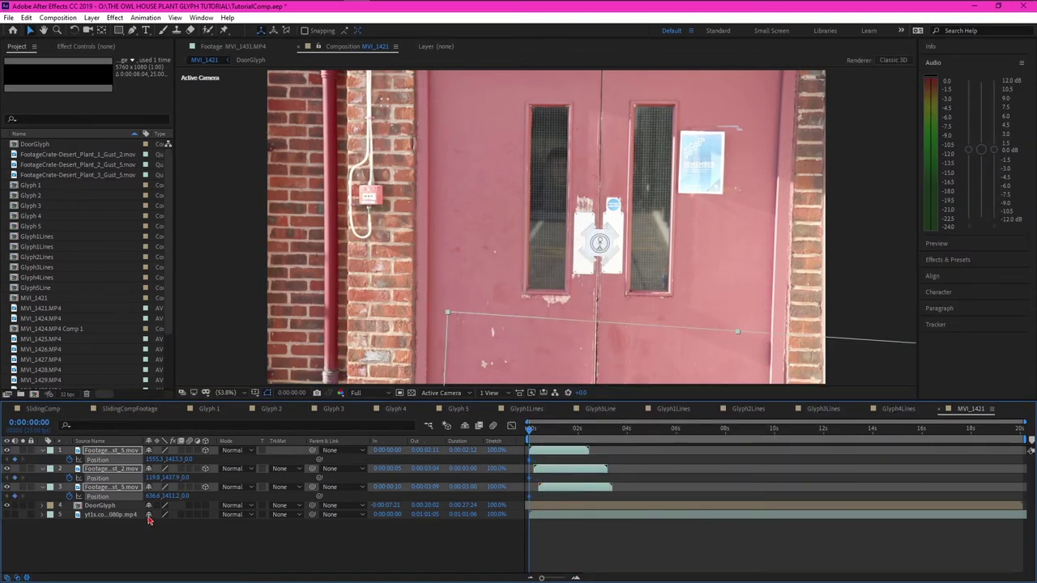
{"action": "key", "text": "space"}
{"action": "left_click", "coordinate": [81, 496]}
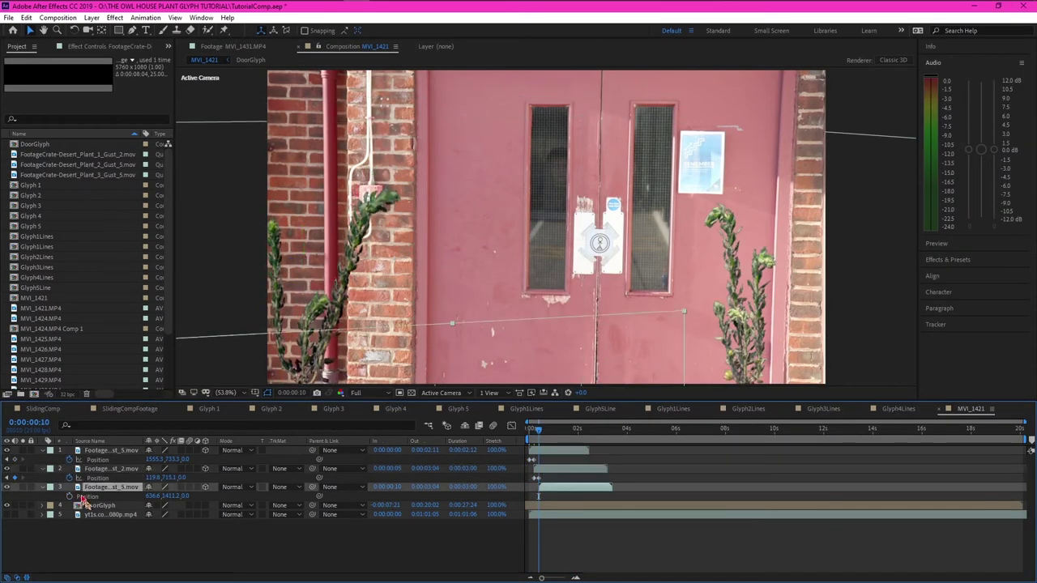
{"action": "left_click", "coordinate": [530, 429]}
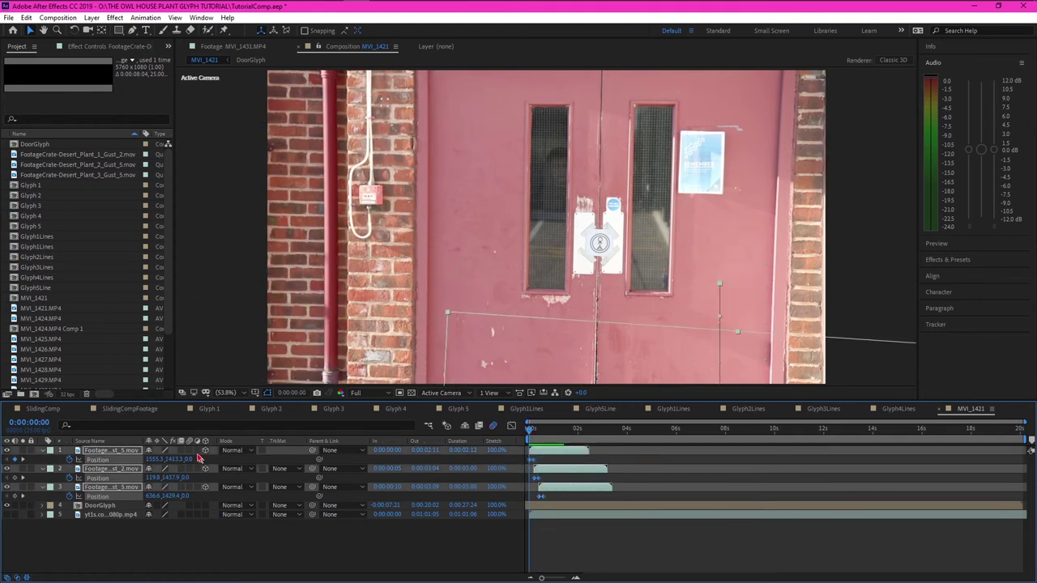
{"action": "key", "text": "space"}
{"action": "key", "text": "equal"}
{"action": "key", "text": "equal"}
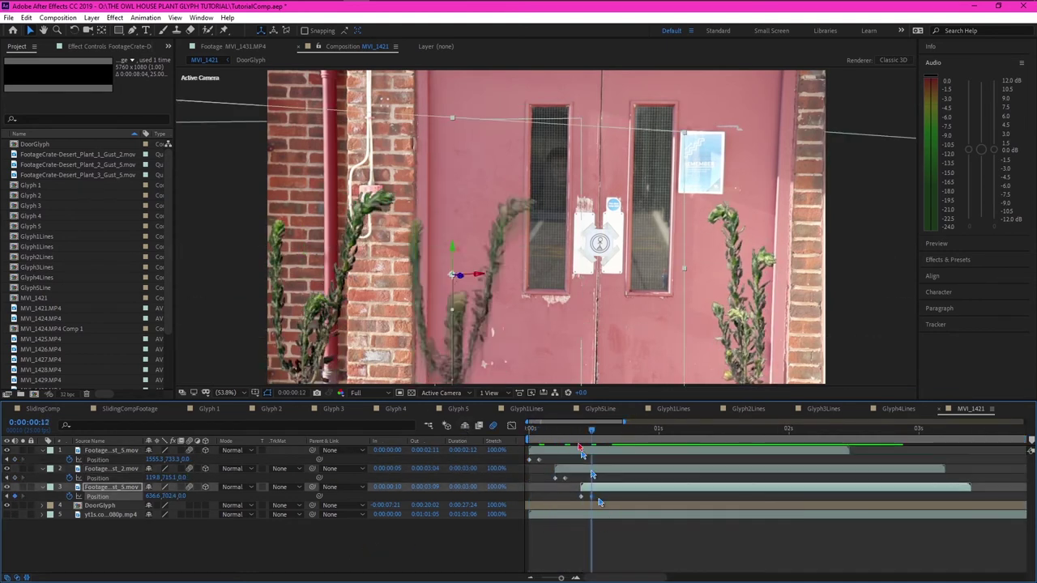
Duplicate the plant layers, stagger their start times, shift a copy right, and precompose them.
{"action": "key", "text": "ctrl+d"}
{"action": "key", "text": "ctrl+alt+v"}
{"action": "key", "text": "ctrl+alt+v"}
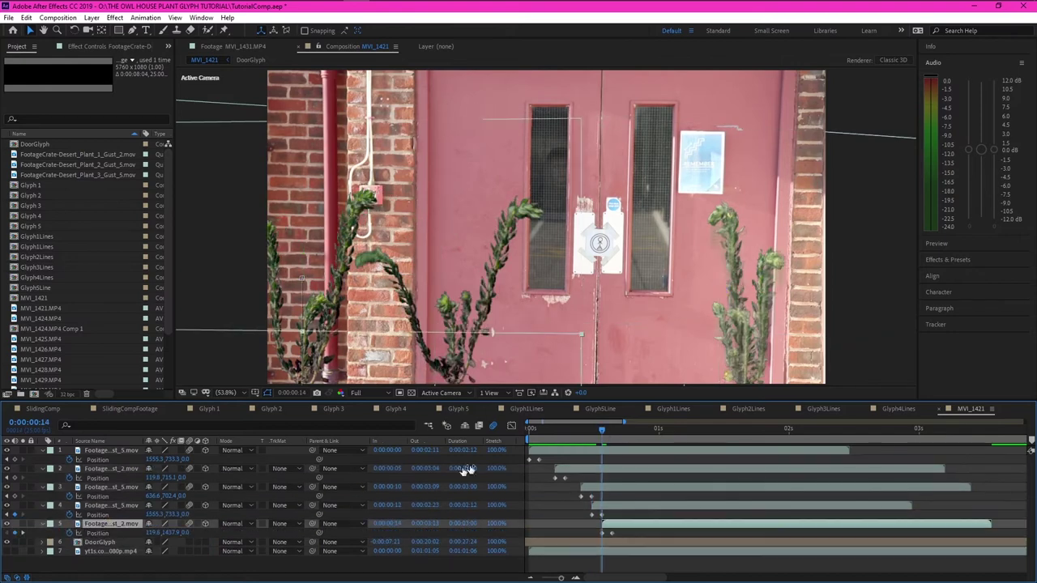
{"action": "left_click_drag", "start_coordinate": [109, 490], "coordinate": [110, 539]}
{"action": "left_click_drag", "start_coordinate": [793, 288], "coordinate": [758, 287]}
{"action": "key", "text": "ctrl+shift+c"}
{"action": "key", "text": "Return"}
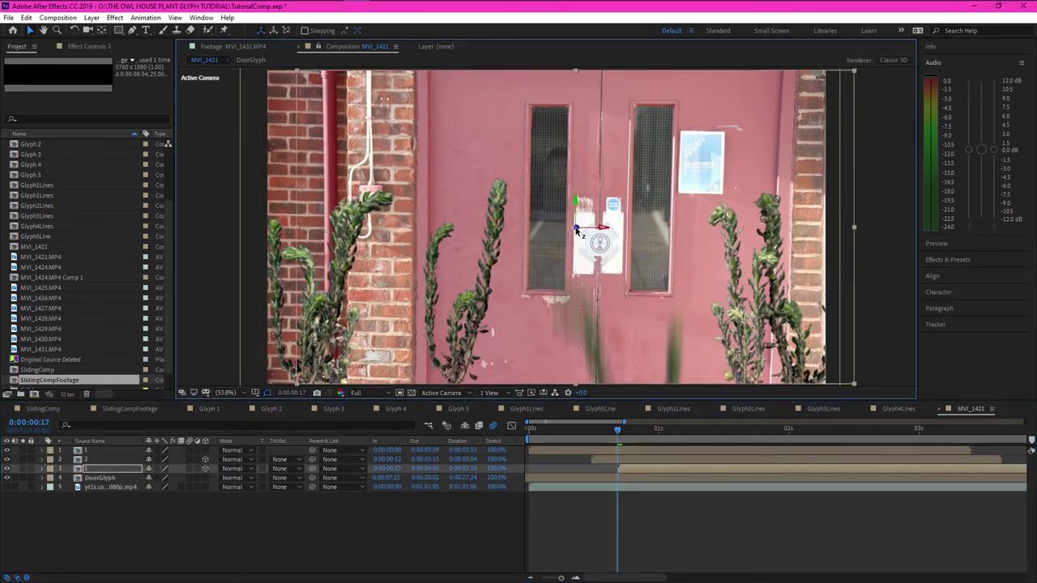
Add three more desert plant clips, including Plant_3 and Plant_1_Gust_2, at the current time.
{"action": "right_click", "coordinate": [117, 473]}
{"action": "key", "text": "Escape"}
{"action": "key", "text": "space"}
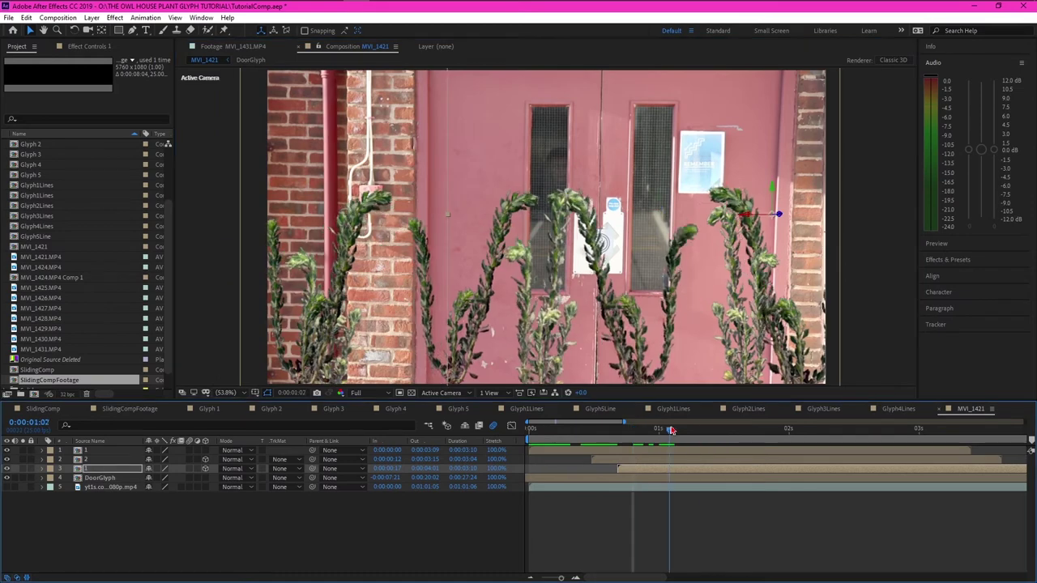
{"action": "left_click_drag", "start_coordinate": [49, 354], "coordinate": [458, 324]}
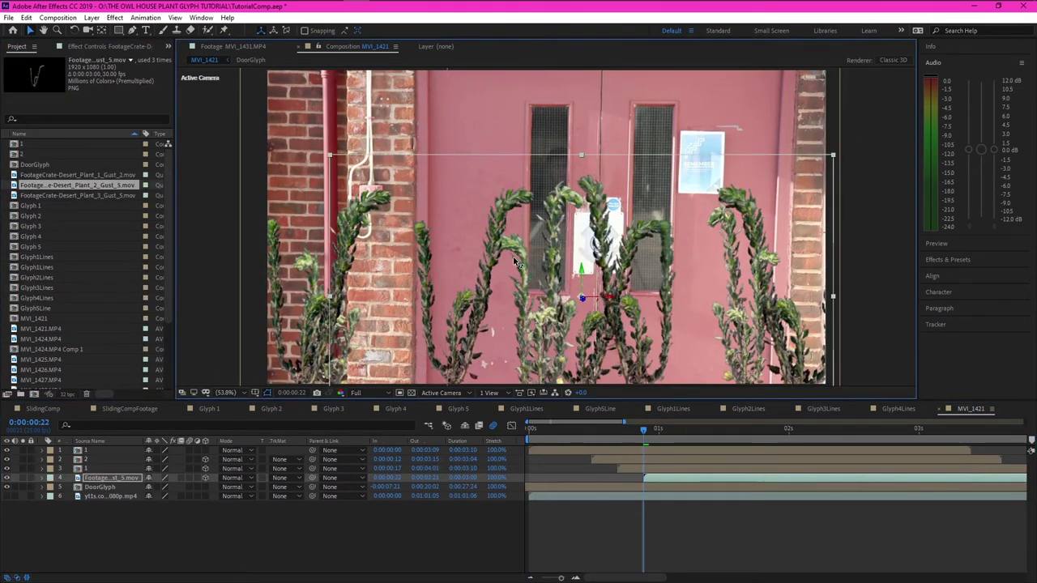
{"action": "left_click_drag", "start_coordinate": [76, 195], "coordinate": [105, 480]}
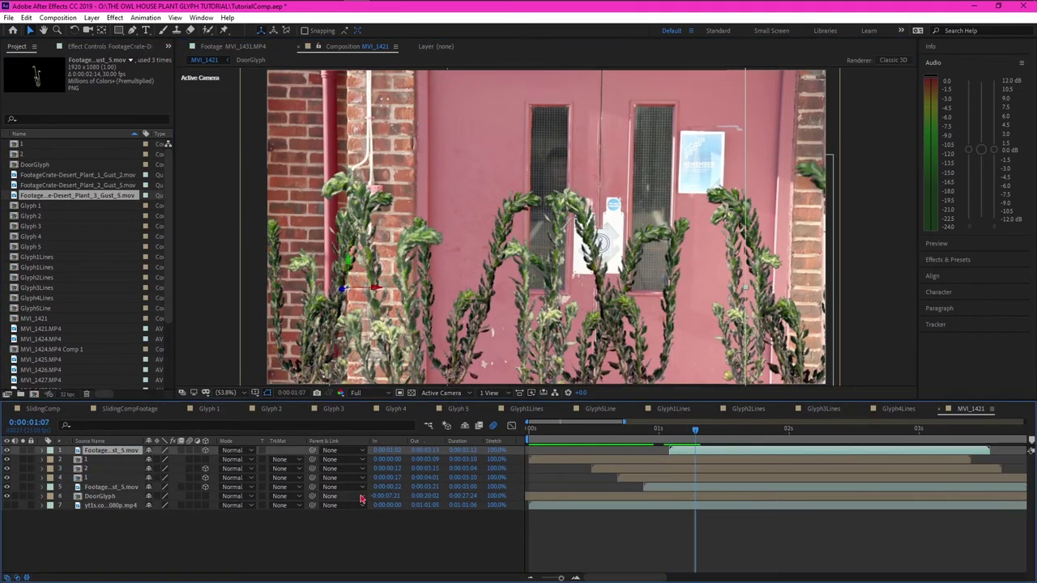
{"action": "left_click_drag", "start_coordinate": [77, 175], "coordinate": [106, 448]}
Set position keyframes on the new plant layers, one at 0:00:01:07.
{"action": "double_click", "coordinate": [105, 450]}
{"action": "key", "text": "alt+shift+p"}
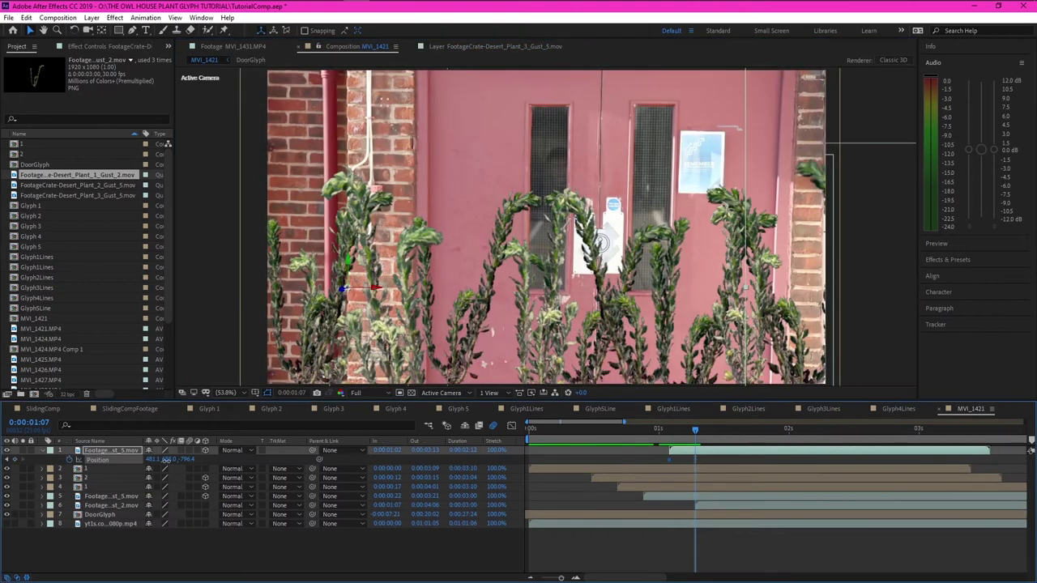
{"action": "left_click", "coordinate": [89, 496]}
{"action": "key", "text": "alt+shift+p"}
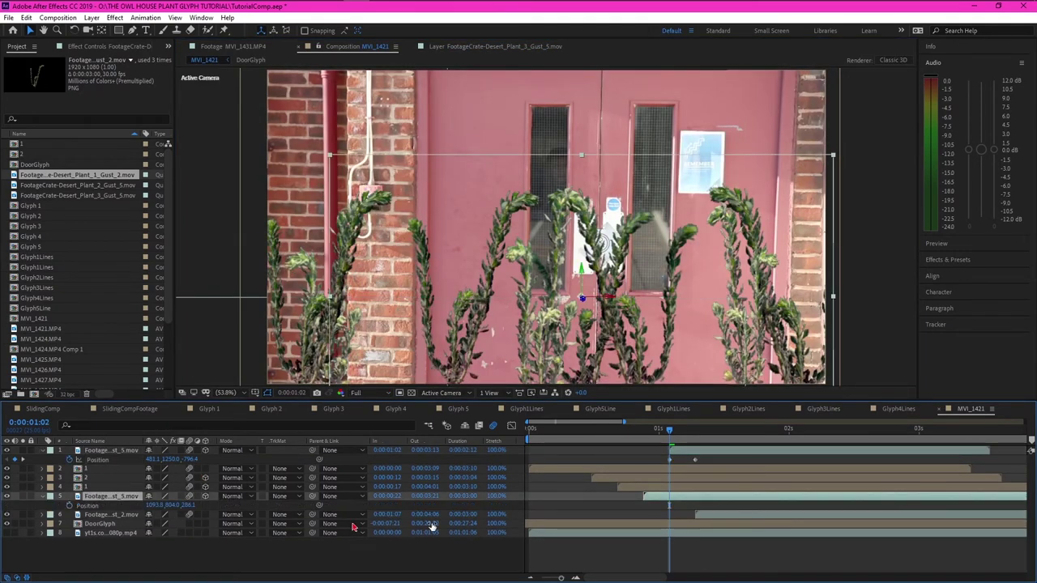
{"action": "key", "text": "ctrl+Down"}
{"action": "left_click_drag", "start_coordinate": [805, 430], "coordinate": [638, 437]}
{"action": "key", "text": "alt+shift+p"}
{"action": "key", "text": "ctrl+Up"}
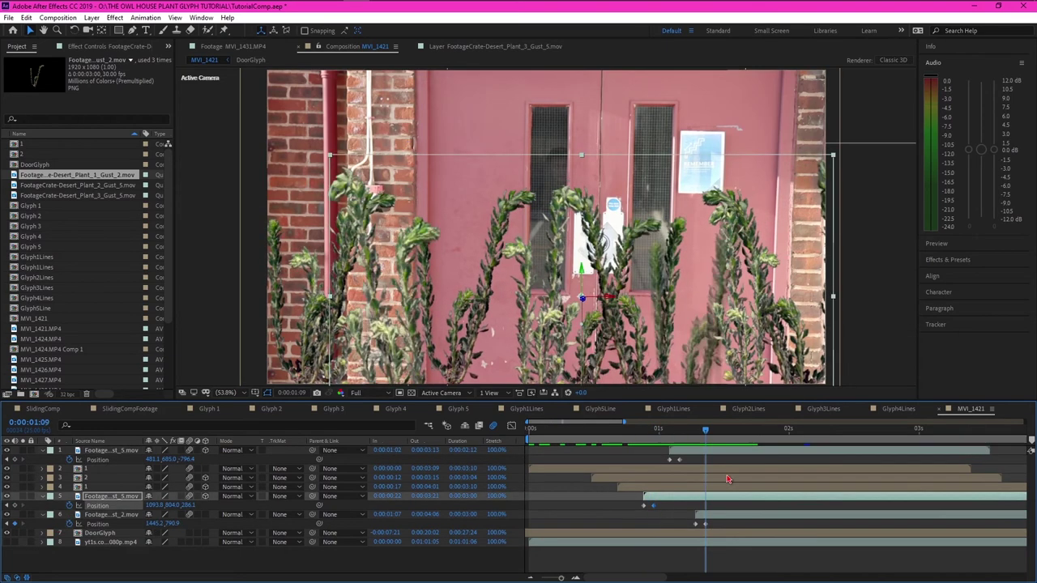
Add a Desert Plant 2 Gust 5 clip with a position keyframe and precompose the plants as Plants1.
{"action": "left_click_drag", "start_coordinate": [77, 184], "coordinate": [75, 462]}
{"action": "key", "text": "alt+shift+p"}
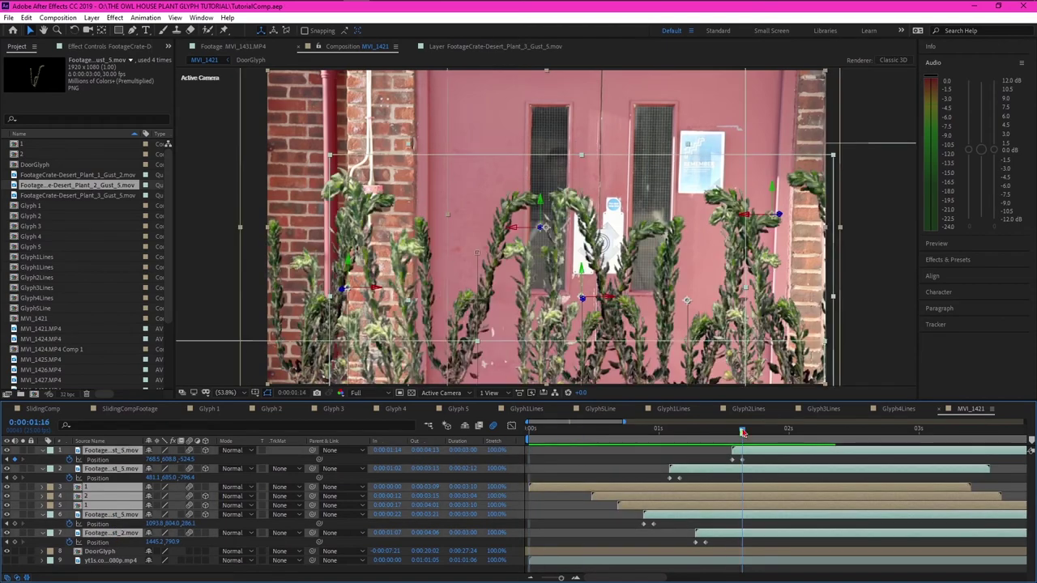
{"action": "key", "text": "ctrl+shift+c"}
{"action": "key", "text": "Return"}
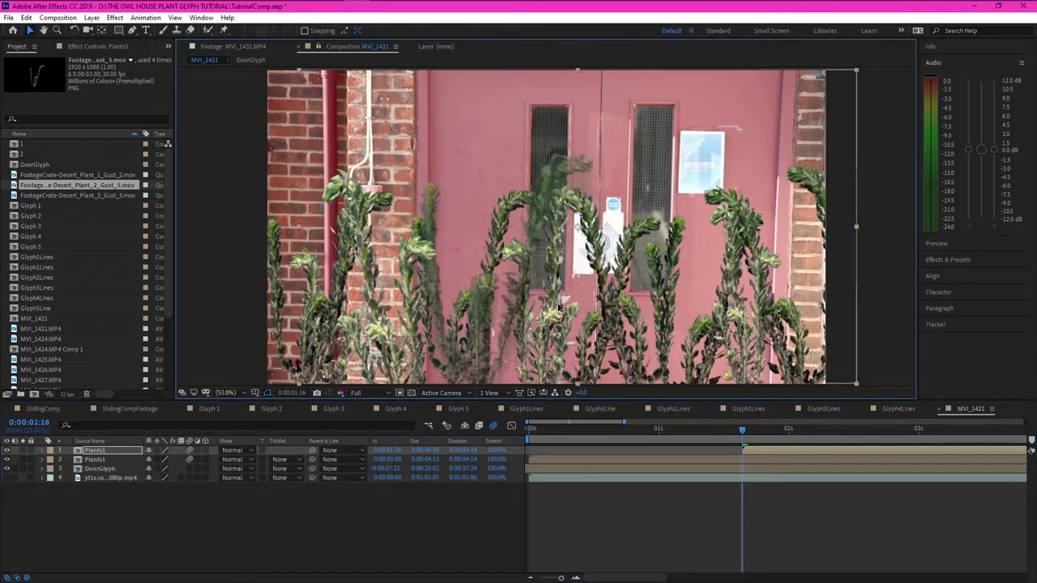
{"action": "key", "text": "Home"}
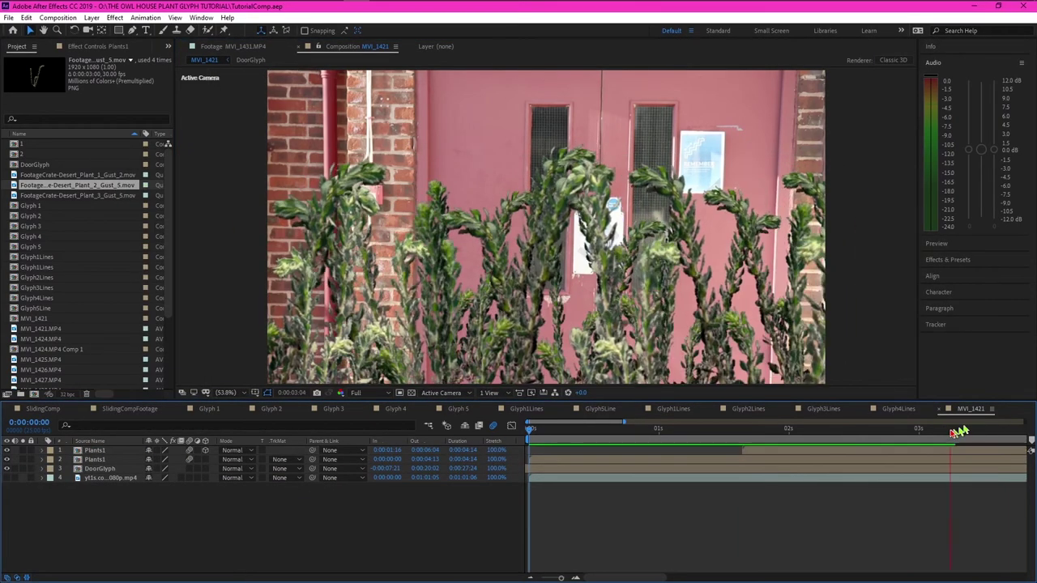
{"action": "key", "text": "minus"}
{"action": "key", "text": "minus"}
{"action": "left_click", "coordinate": [648, 430]}
Enable time remapping on the Plants1 layers, open the precomp, and delete the top vines layer.
{"action": "right_click", "coordinate": [599, 459]}
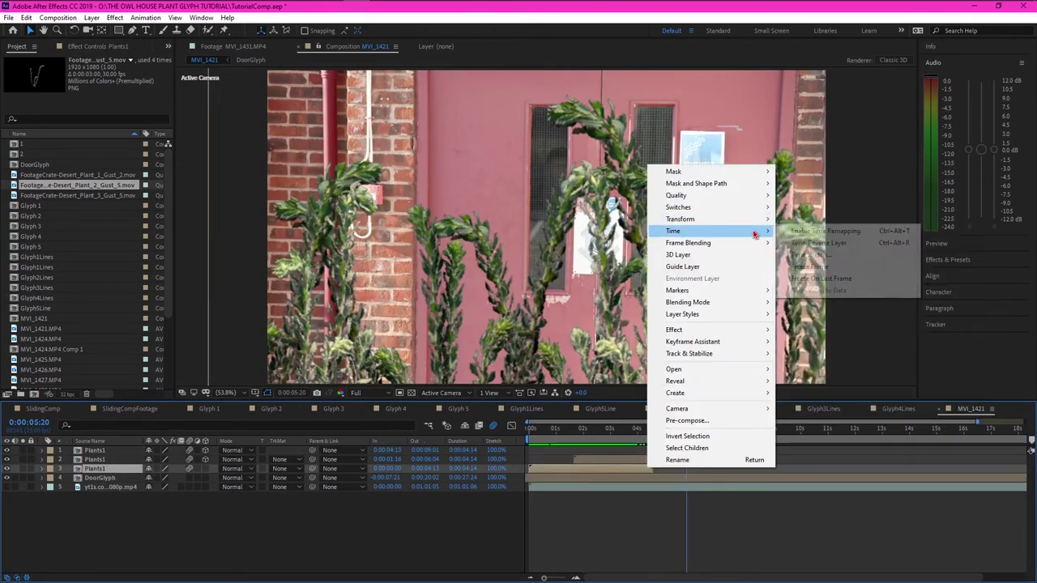
{"action": "left_click", "coordinate": [818, 231]}
{"action": "right_click", "coordinate": [724, 453]}
{"action": "left_click", "coordinate": [590, 248]}
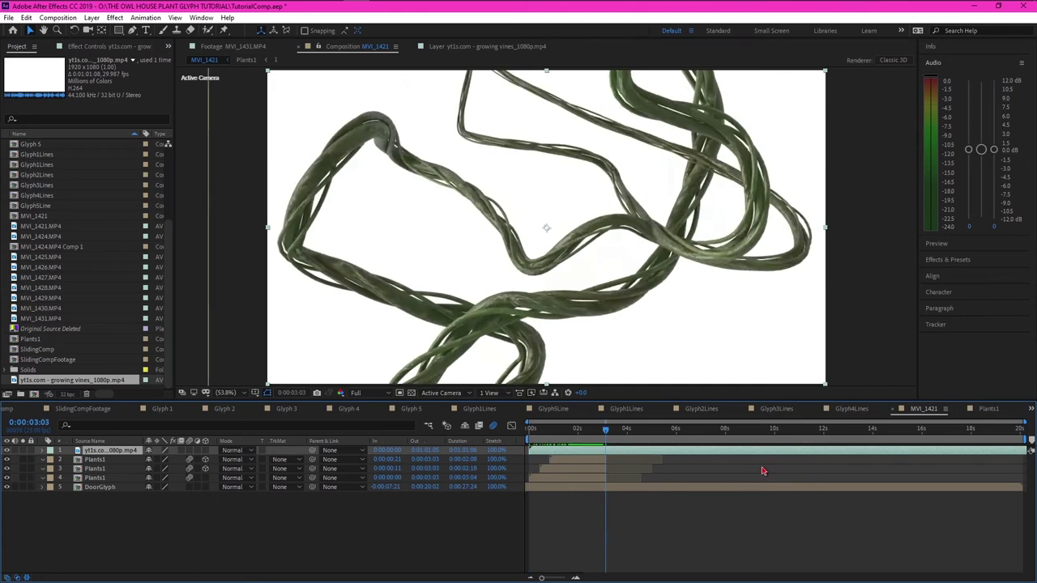
{"action": "key", "text": "Delete"}
Give the Plants2 layer a Drop Shadow layer style and Match Grain.
{"action": "right_click", "coordinate": [117, 451]}
{"action": "left_click", "coordinate": [948, 260]}
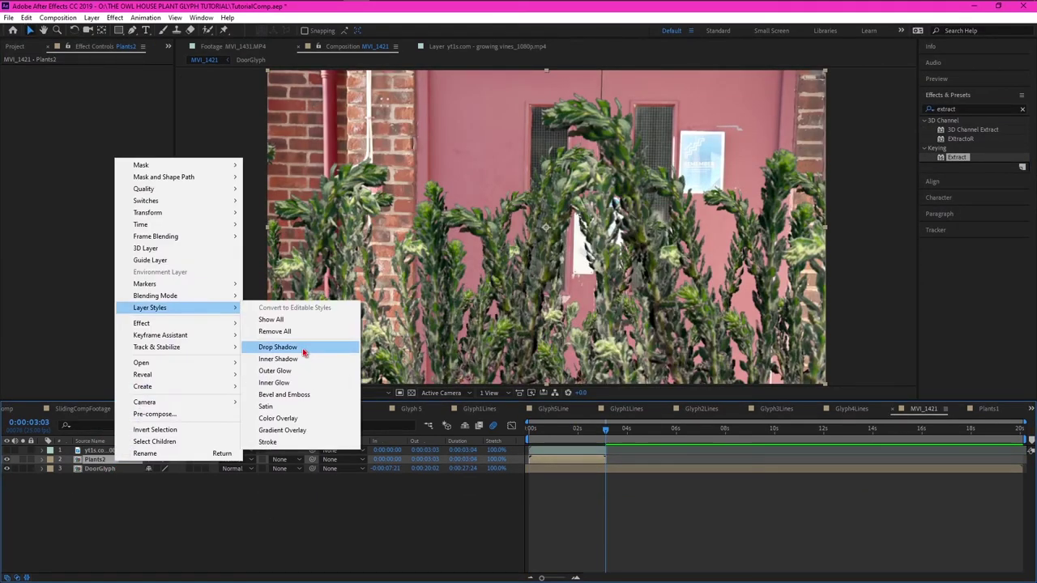
{"action": "left_click", "coordinate": [61, 497]}
{"action": "scroll", "coordinate": [162, 519], "scroll_direction": "down", "scroll_amount": 1}
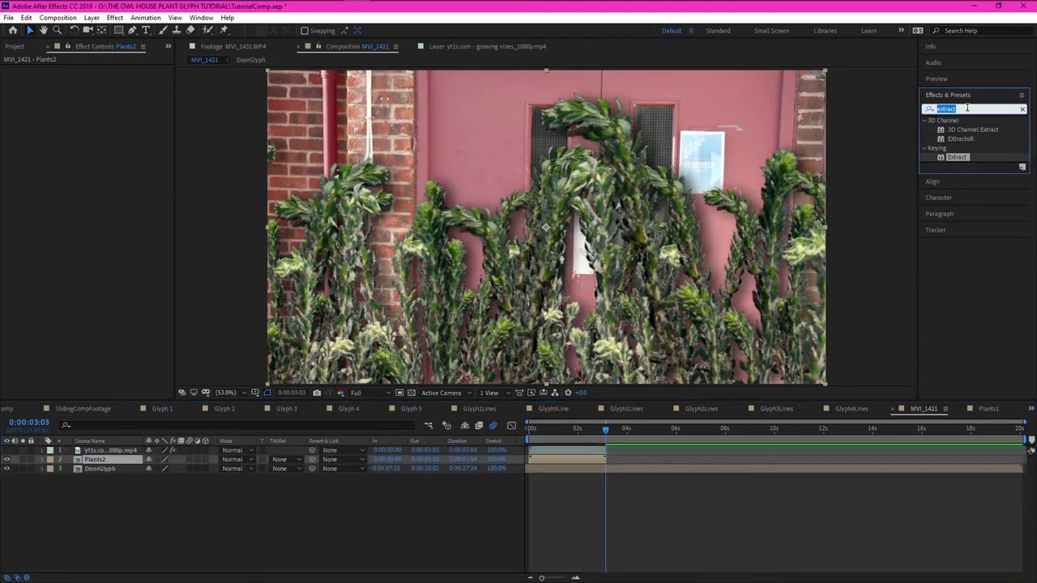
{"action": "type", "text": "match"}
{"action": "left_click_drag", "start_coordinate": [964, 130], "coordinate": [115, 83]}
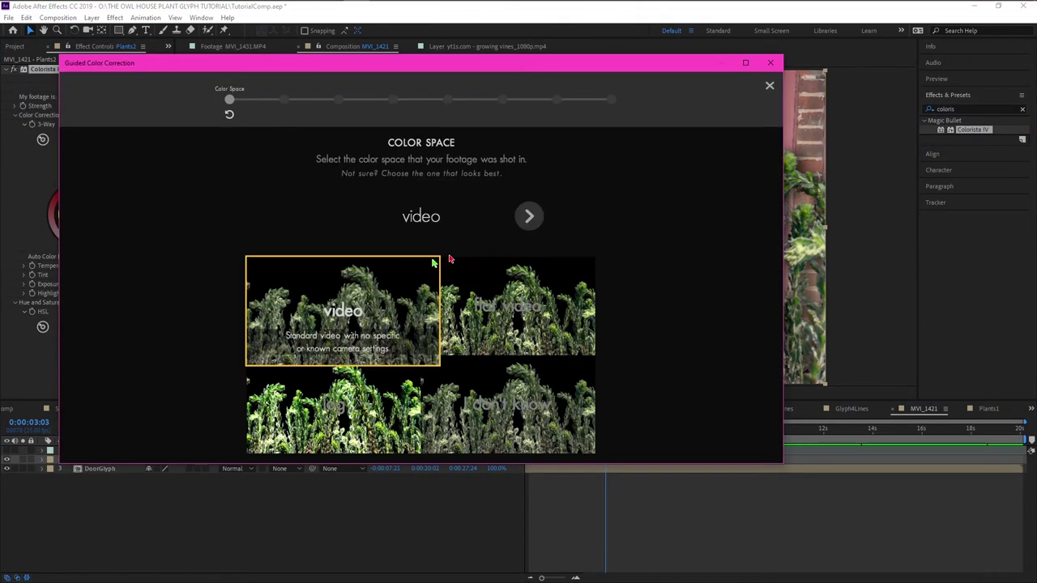
Grade the plants with Colorista IV and key the vines clip's white background with Extract.
{"action": "left_click", "coordinate": [528, 217]}
{"action": "left_click", "coordinate": [527, 216]}
{"action": "left_click", "coordinate": [527, 216]}
{"action": "left_click", "coordinate": [527, 216]}
{"action": "left_click", "coordinate": [527, 217]}
{"action": "left_click", "coordinate": [527, 216]}
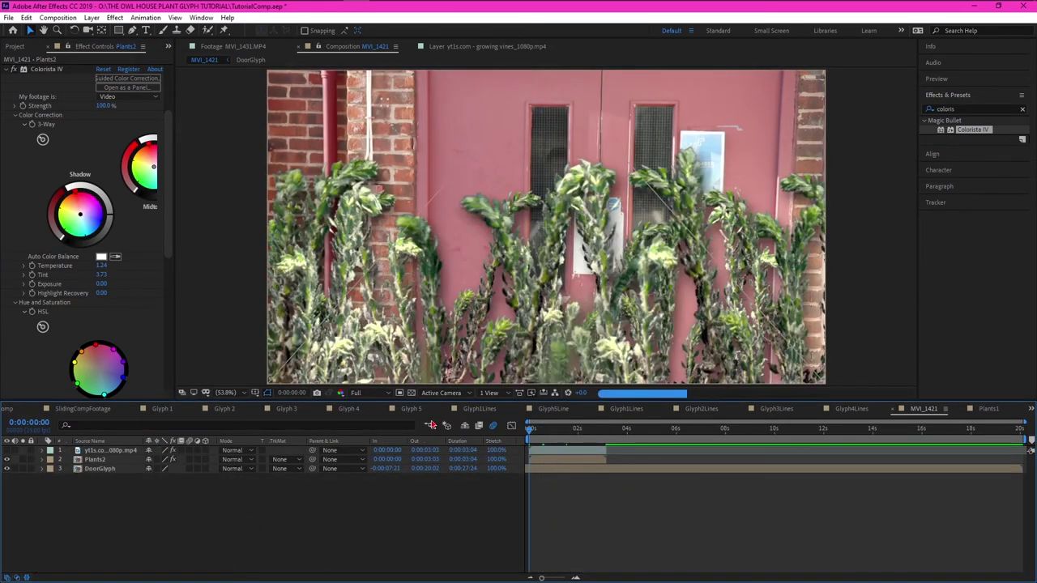
{"action": "left_click", "coordinate": [570, 431]}
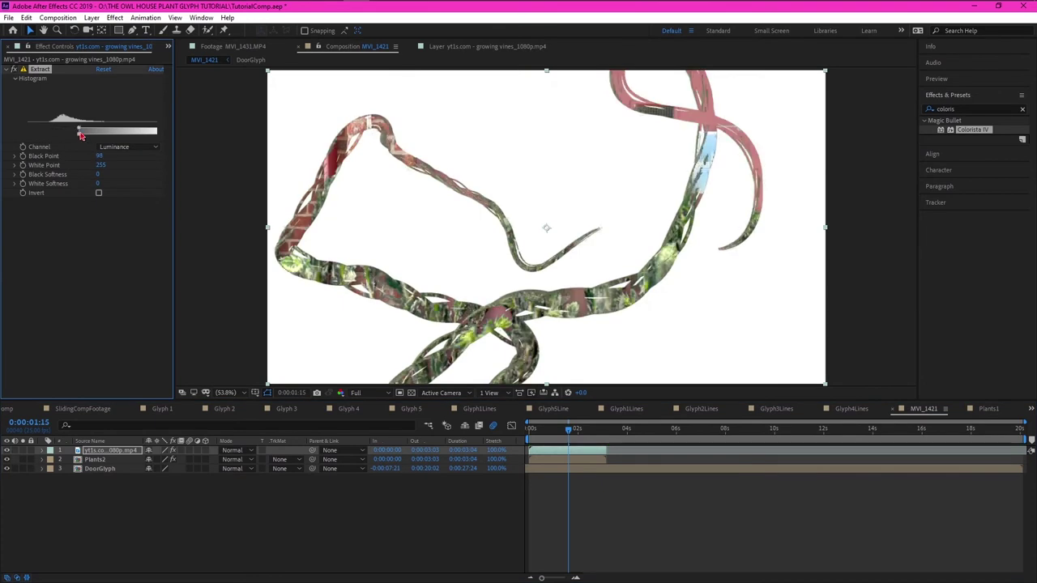
{"action": "left_click", "coordinate": [99, 193]}
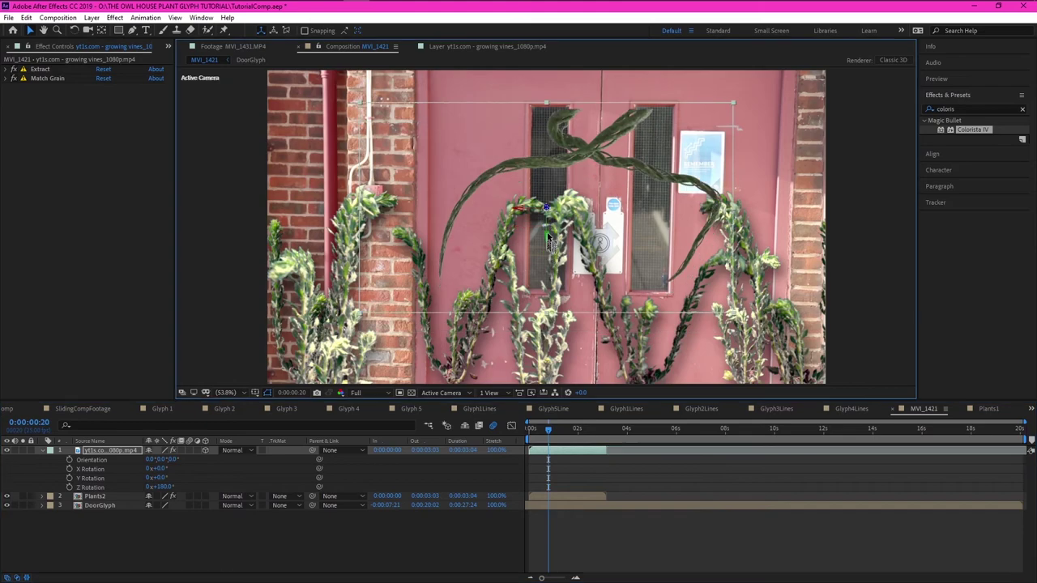
Review the vines between 0:00:01:03 and 0:00:02:02 and apply Camera Lens Blur to the plants.
{"action": "left_click", "coordinate": [579, 432]}
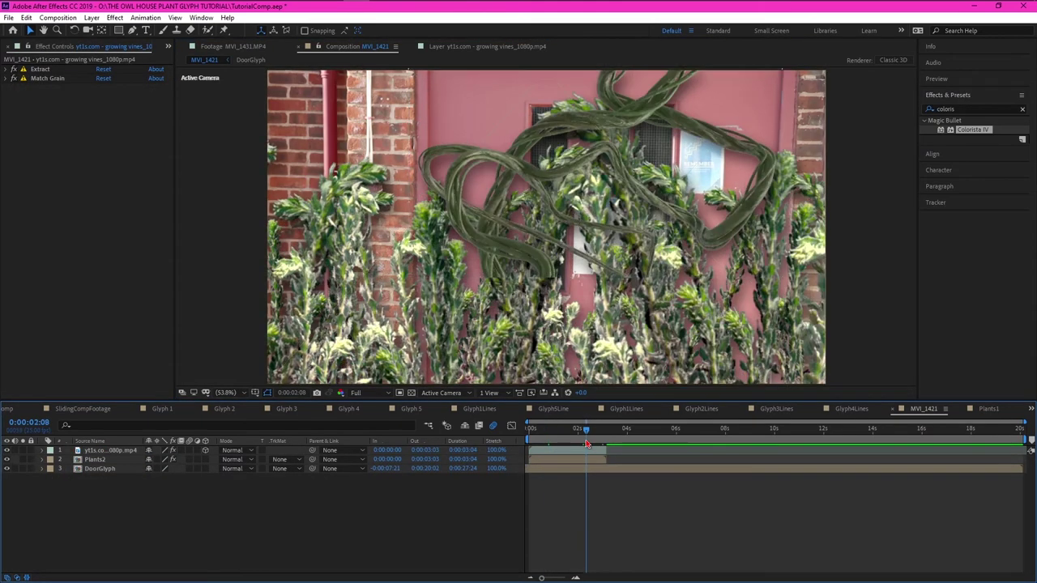
{"action": "left_click_drag", "start_coordinate": [579, 432], "coordinate": [556, 432]}
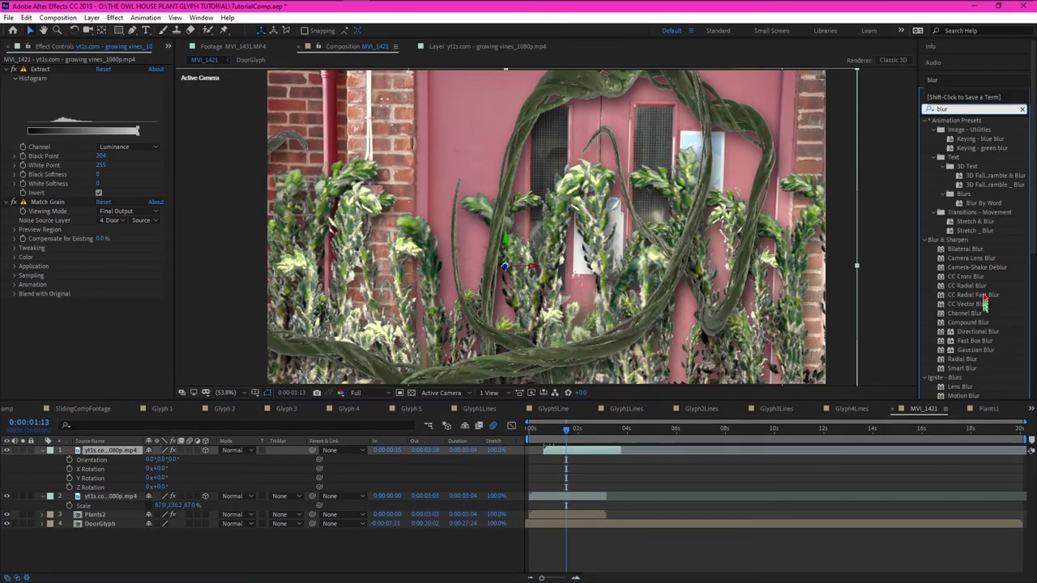
{"action": "left_click_drag", "start_coordinate": [971, 258], "coordinate": [112, 220]}
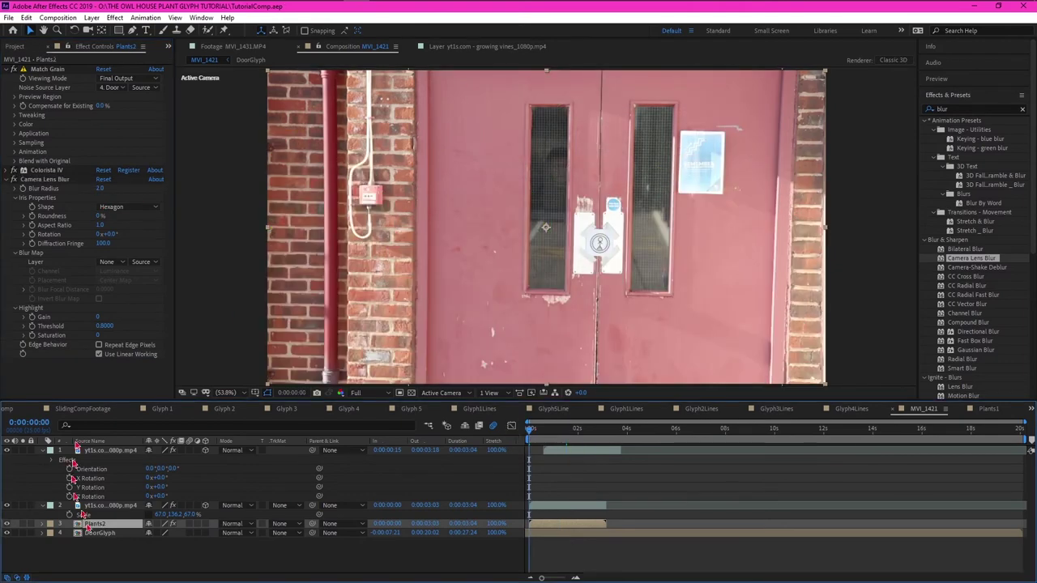
Nest all layers into a Final precomp and apply Fade In+Out - frames to it.
{"action": "left_click", "coordinate": [120, 535]}
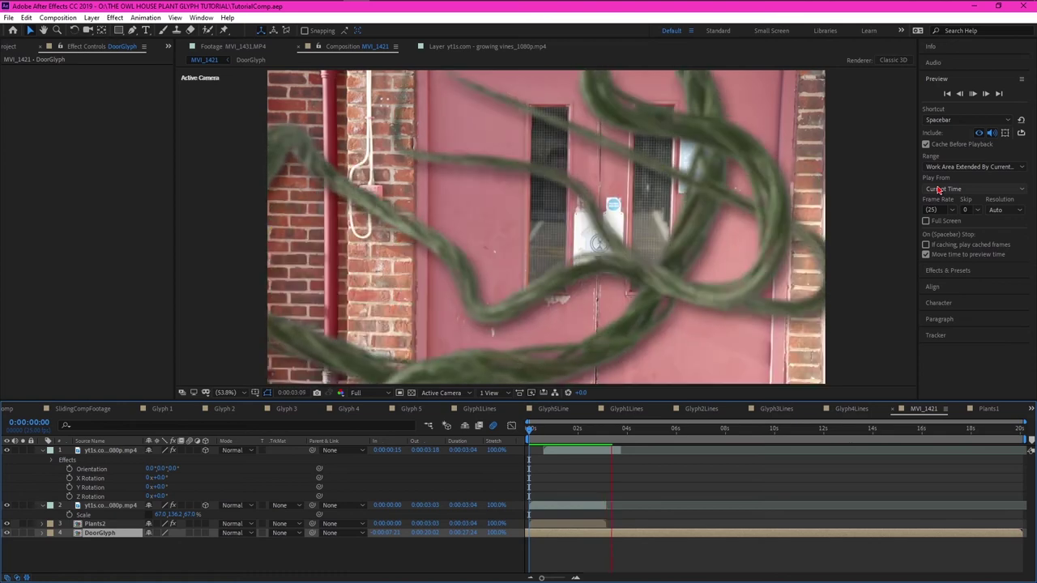
{"action": "key", "text": "space"}
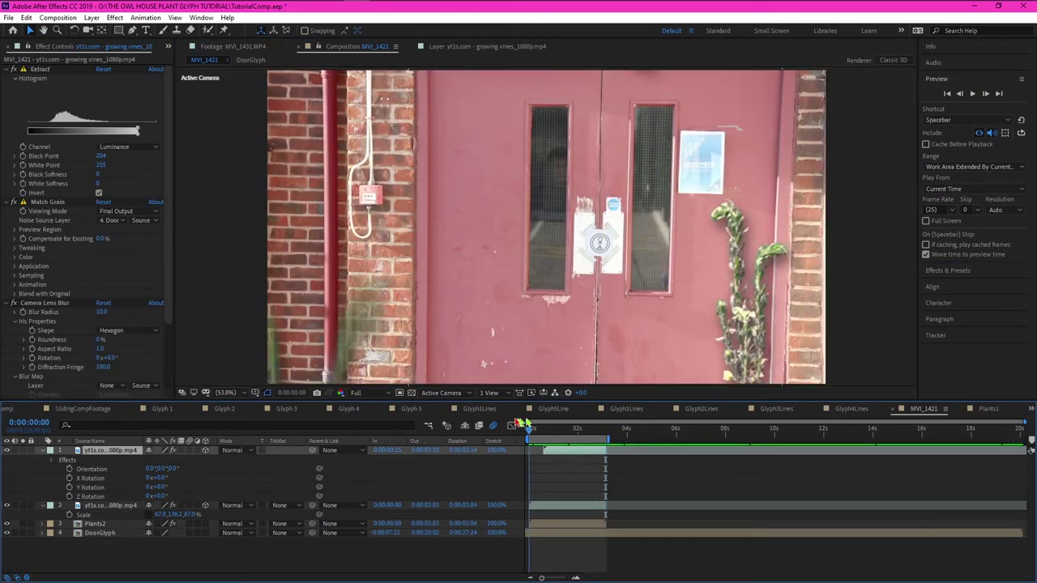
{"action": "right_click", "coordinate": [111, 81]}
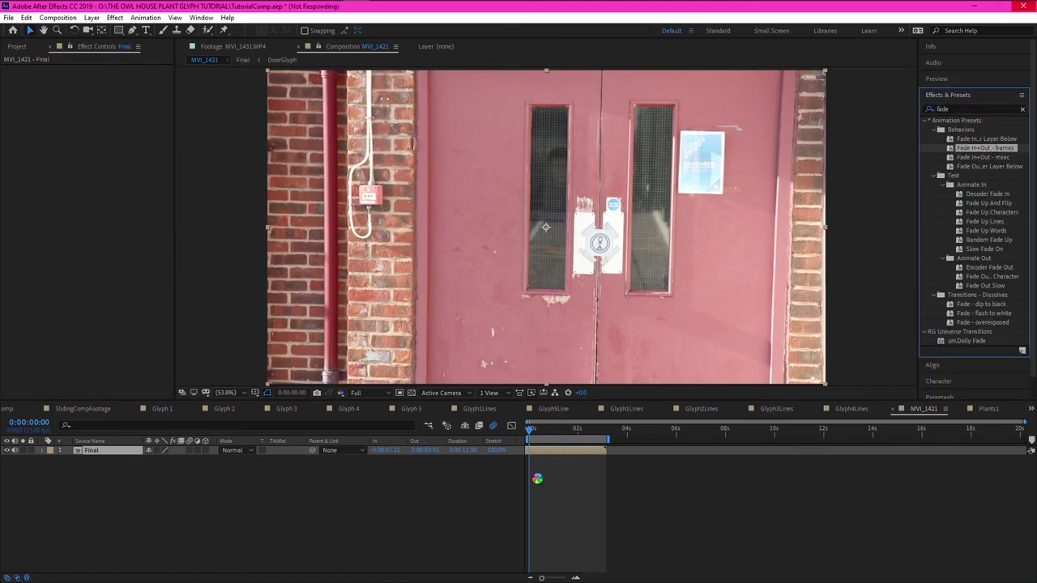
{"action": "double_click", "coordinate": [984, 147]}
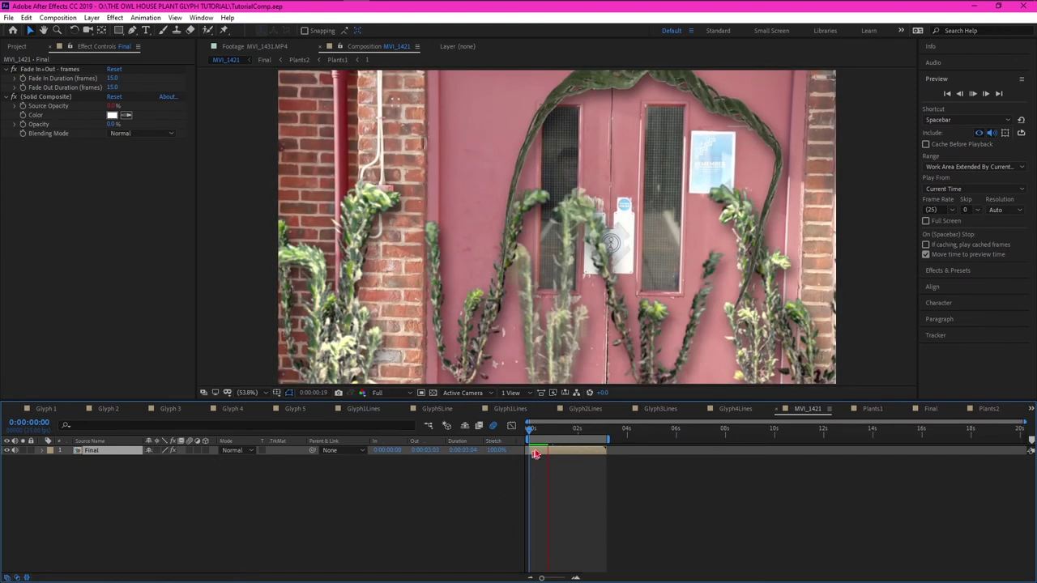
Preview the Final comp and drop a Magic Bullet colour-grading effect onto it.
{"action": "key", "text": "space"}
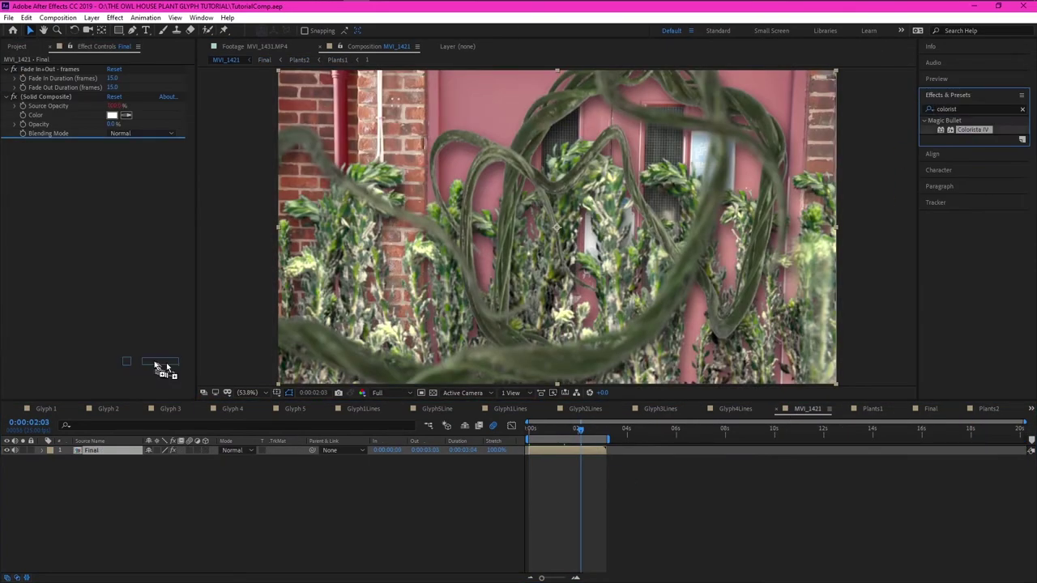
{"action": "left_click_drag", "start_coordinate": [162, 369], "coordinate": [162, 368]}
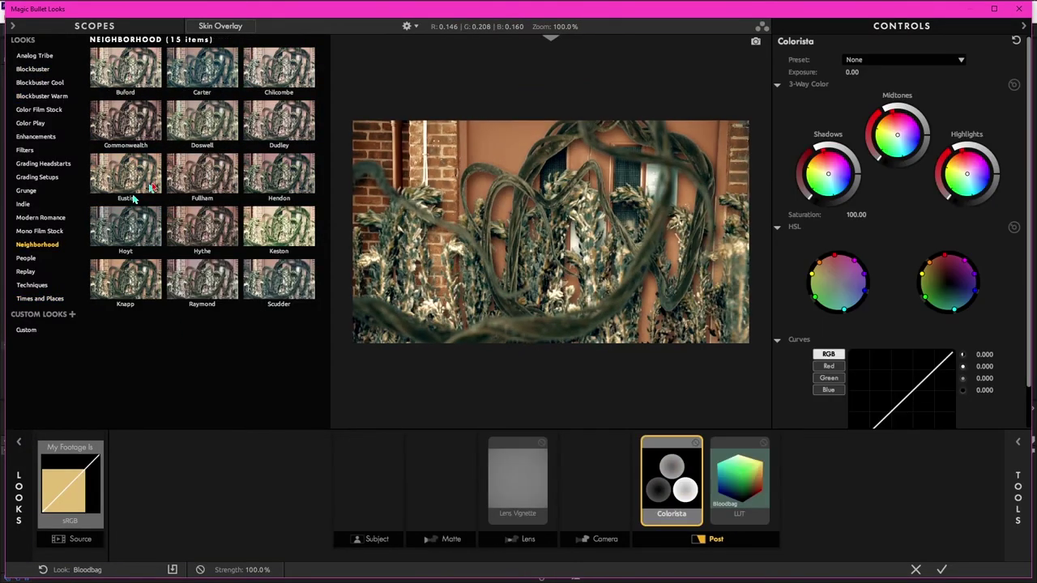
Switch to a different category of looks in the Magic Bullet Looks browser.
{"action": "left_click", "coordinate": [35, 260]}
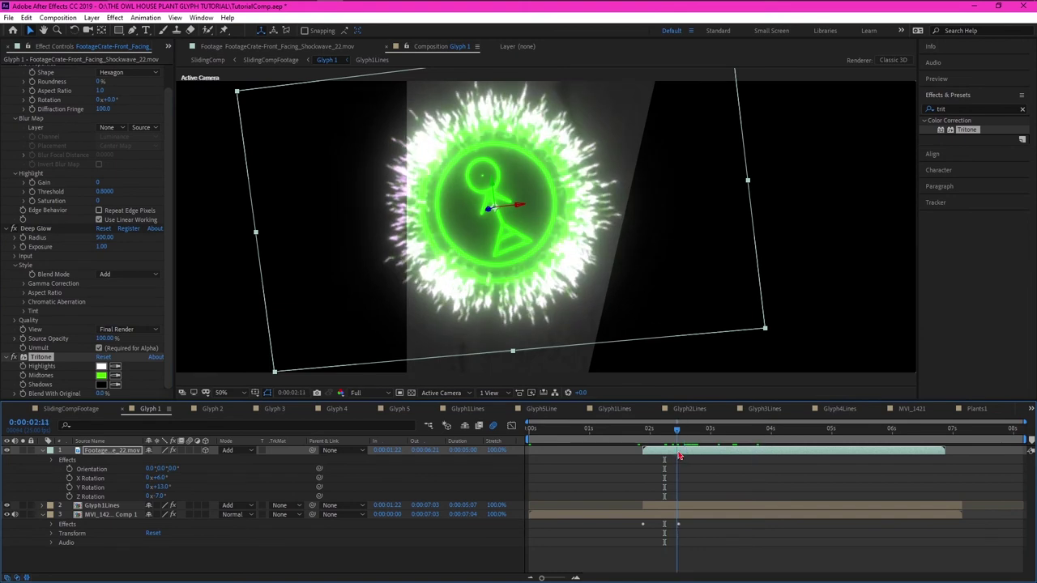
Tilt the shockwave rings in the Glyph comps via X/Y/Z rotation to match each glyph.
{"action": "key", "text": "space"}
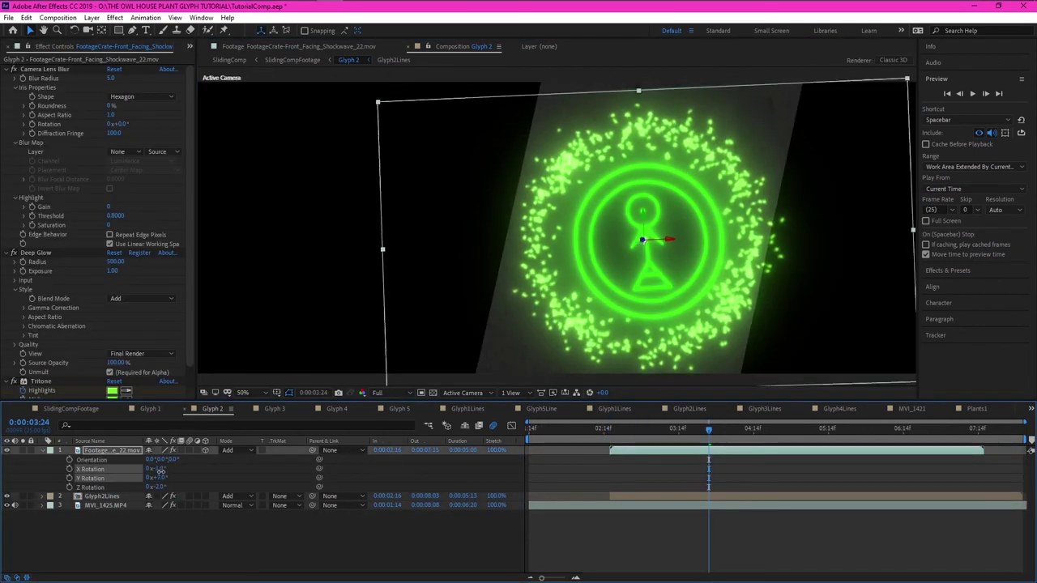
{"action": "left_click_drag", "start_coordinate": [162, 473], "coordinate": [186, 472]}
{"action": "left_click", "coordinate": [632, 429]}
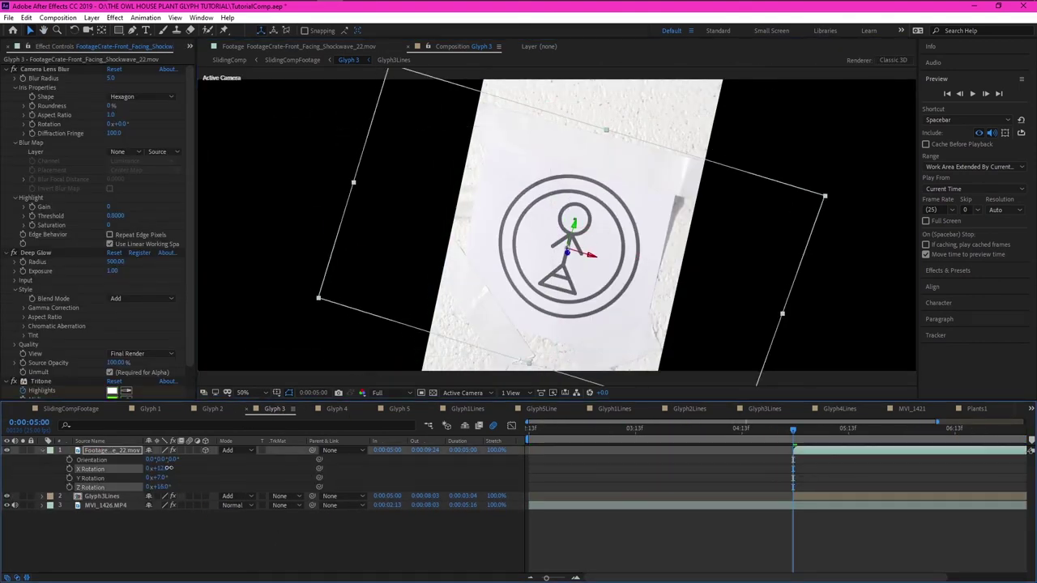
{"action": "left_click_drag", "start_coordinate": [149, 479], "coordinate": [174, 478]}
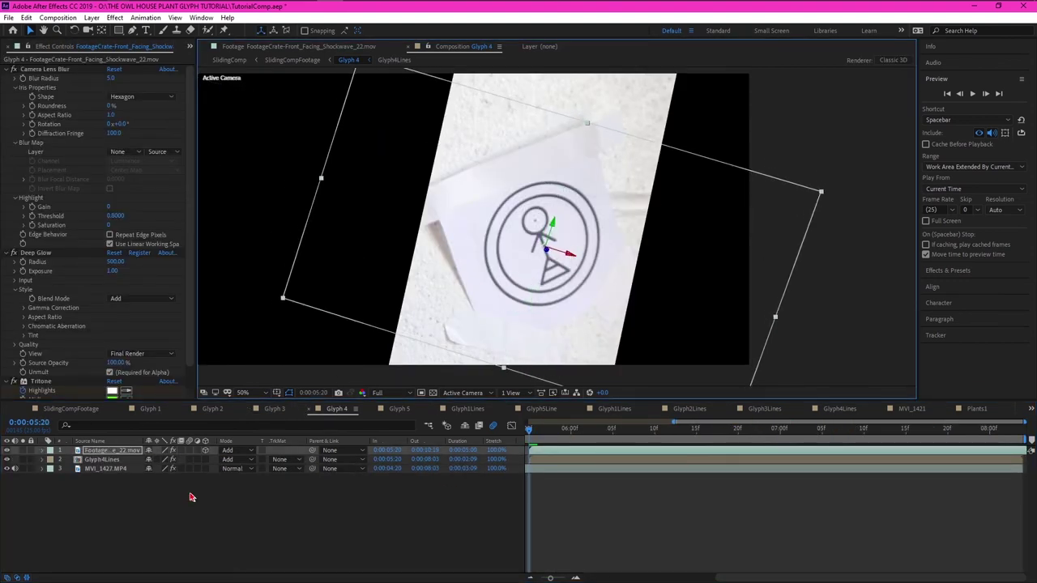
{"action": "key", "text": "r"}
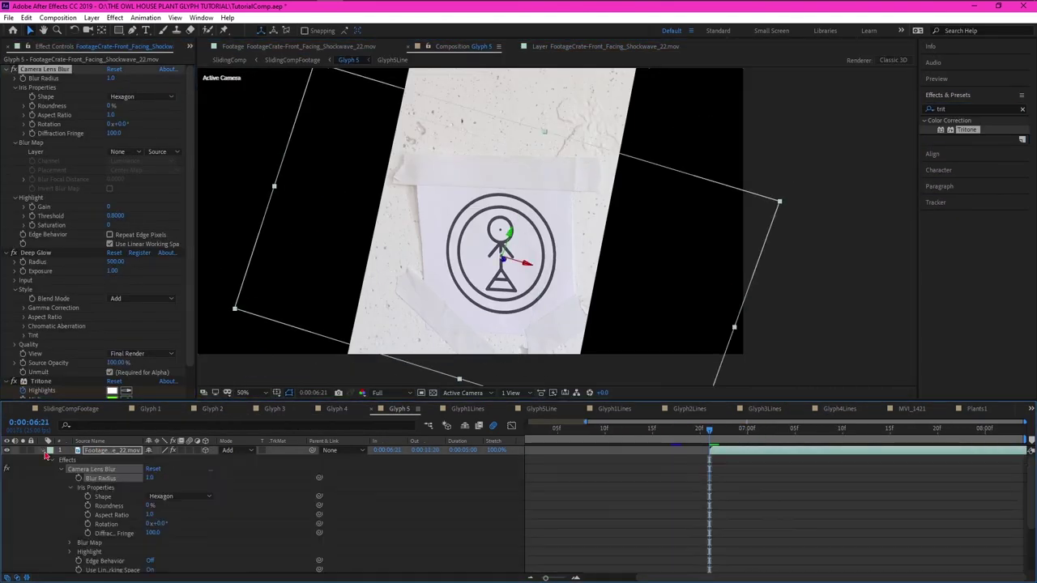
{"action": "key", "text": "r"}
{"action": "mouse_move", "coordinate": [158, 487]}
{"action": "left_mouse_down"}
{"action": "mouse_move", "coordinate": [172, 487]}
{"action": "mouse_move", "coordinate": [148, 479]}
{"action": "left_mouse_up"}
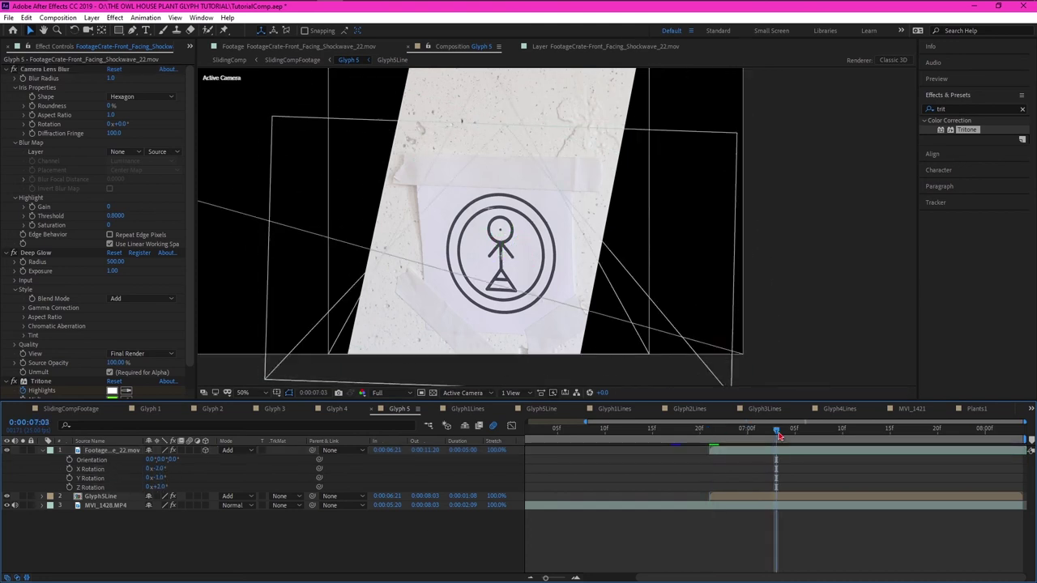
Save the project with Ctrl+S.
{"action": "key", "text": "ctrl+s"}
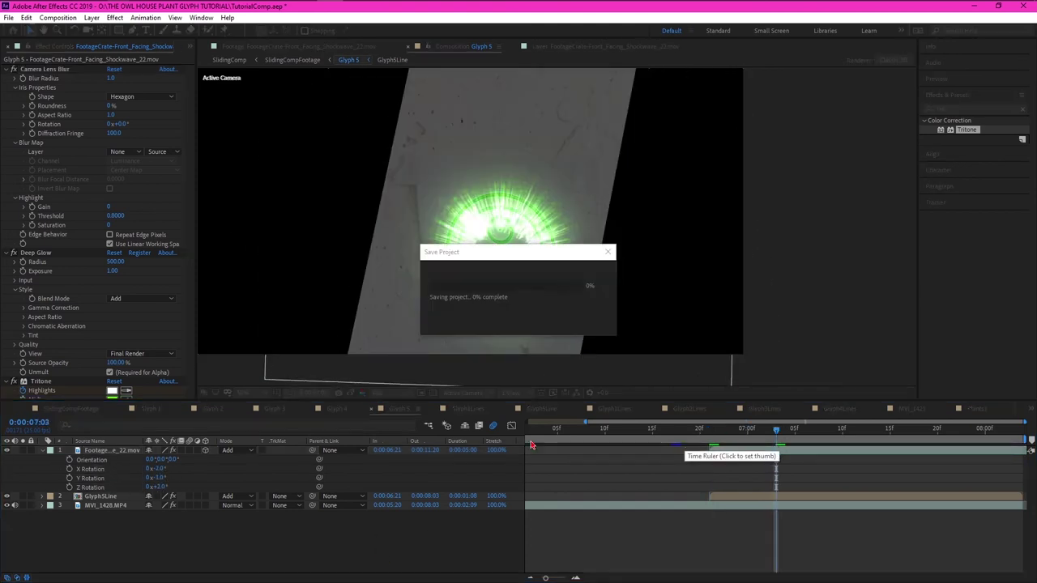